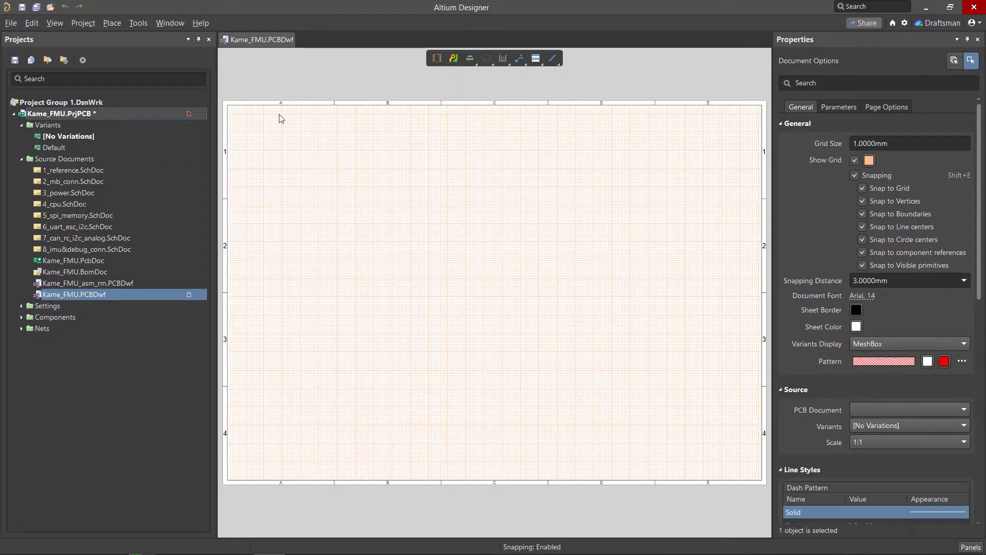
# Step: Open the Place menu on the empty Kame_FMU.PCBDwf Draftsman sheet
pyautogui.click(121, 28)
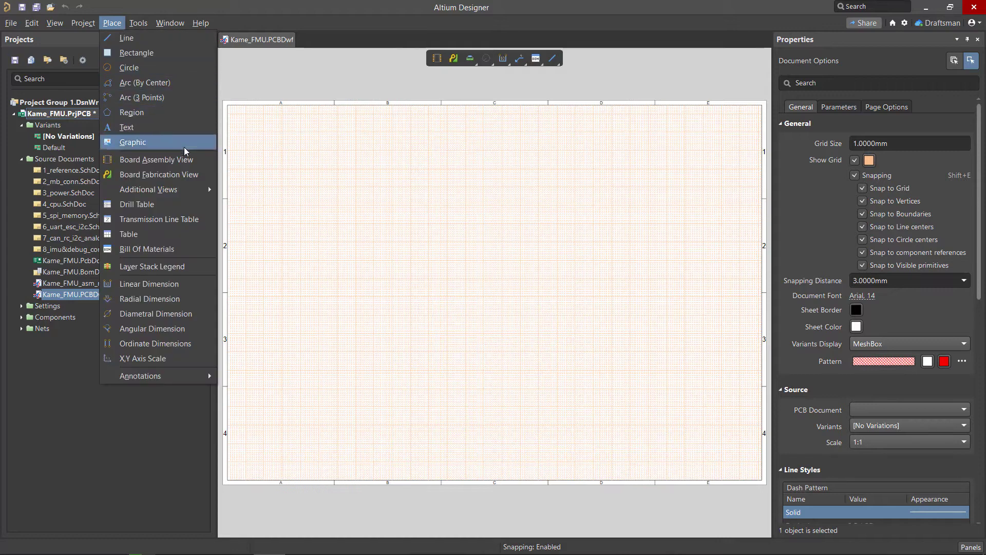
# Step: Place a top-side Board Assembly View at 1:1 on the sheet and select it
pyautogui.click(200, 162)
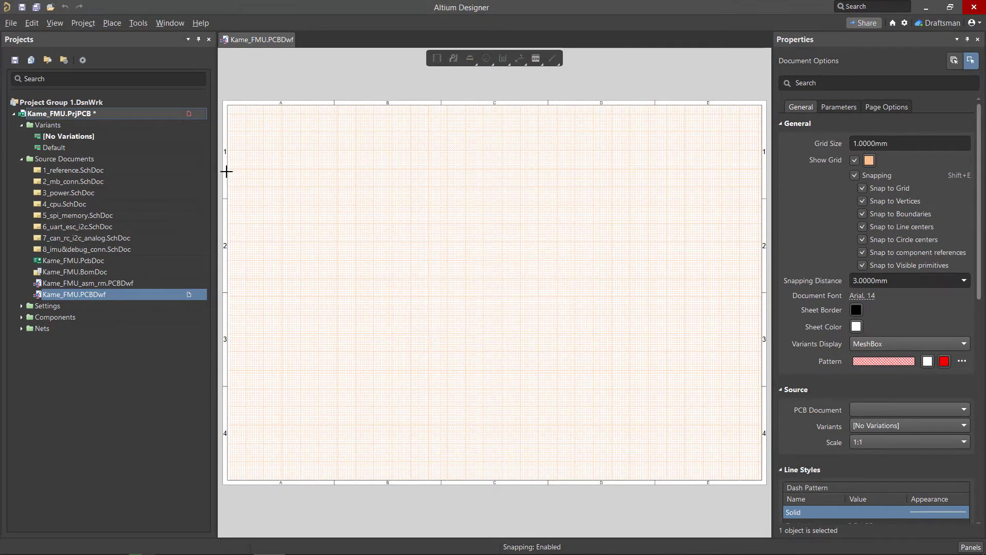
pyautogui.click(339, 220)
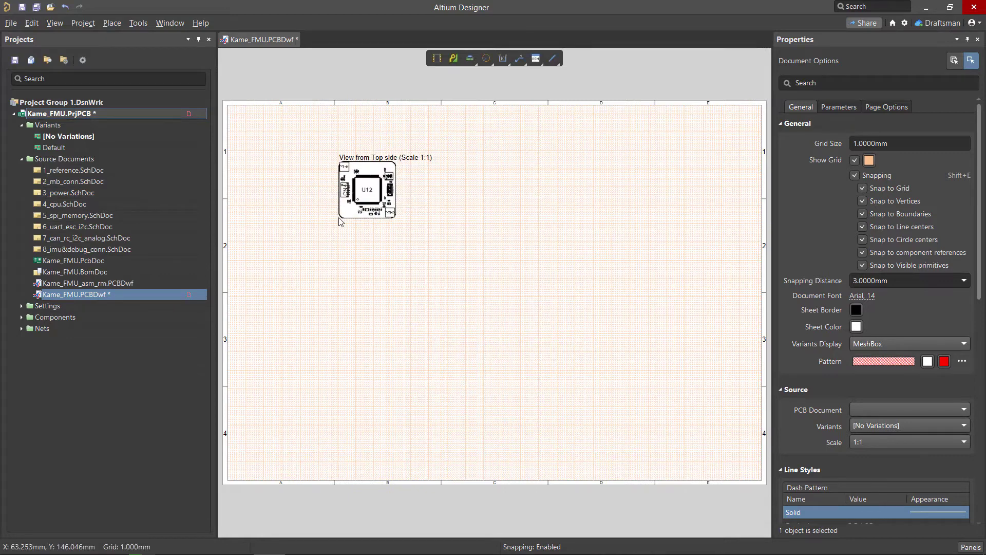
pyautogui.click(369, 195)
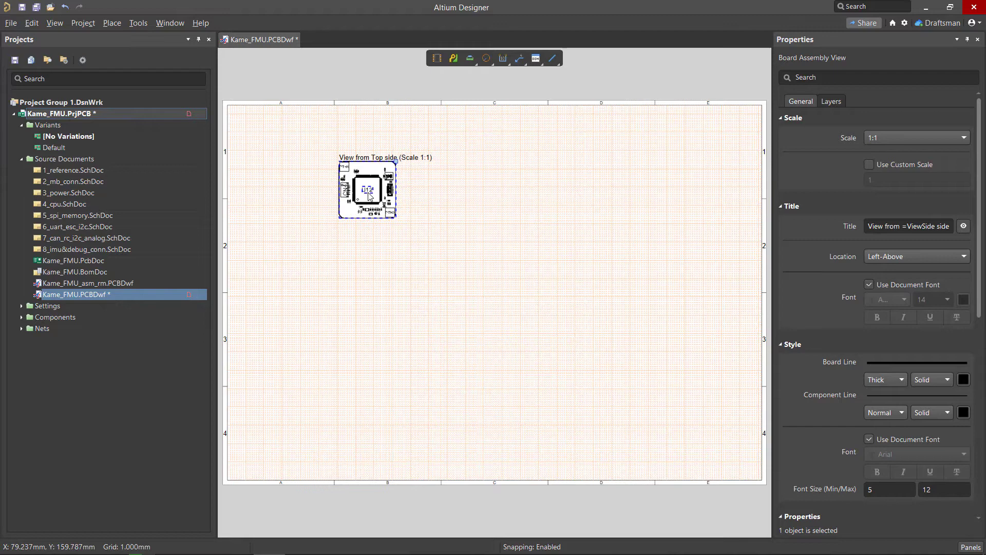
# Step: Try a 2:1 scale, reposition the view, then apply a custom scale of 4
pyautogui.click(920, 138)
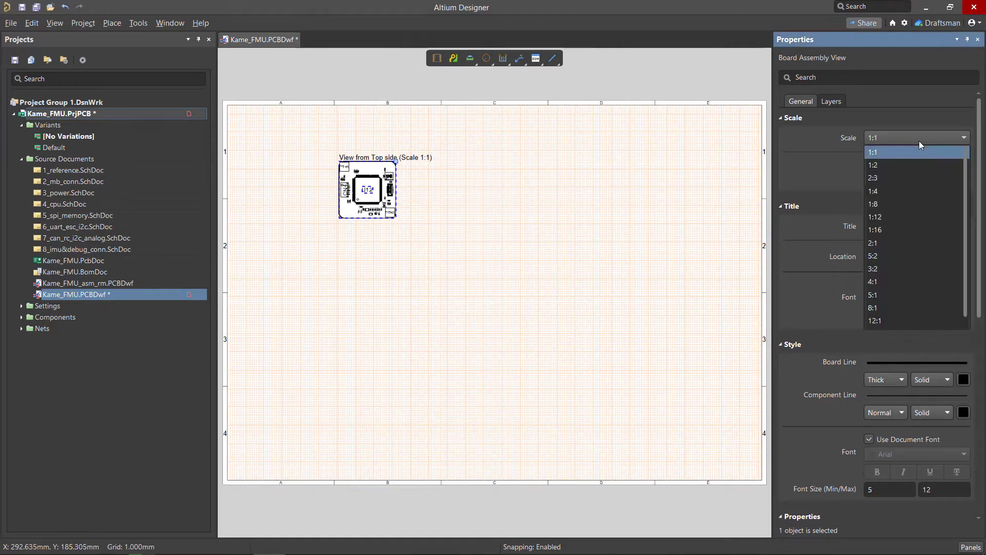
pyautogui.click(917, 243)
pyautogui.moveTo(386, 229); pyautogui.dragTo(374, 315)
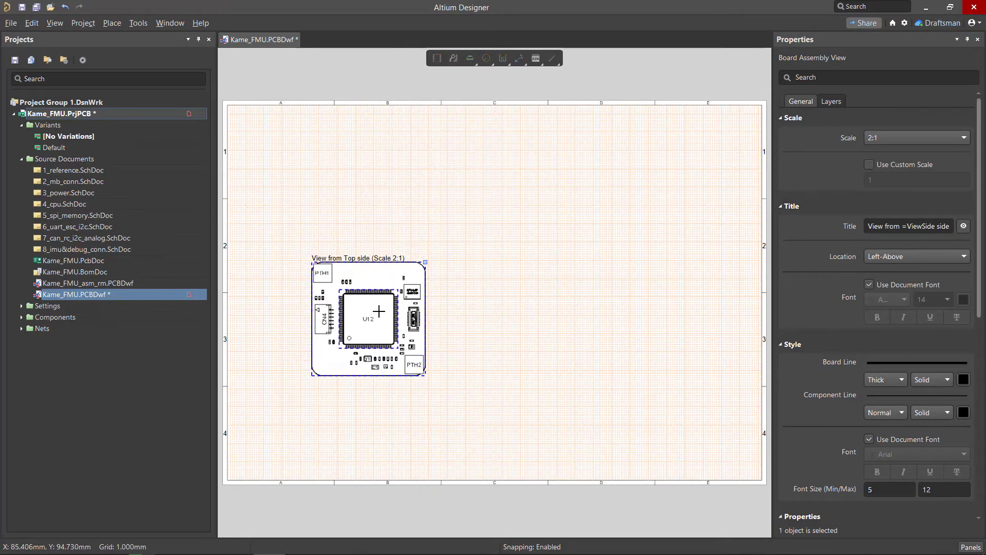
pyautogui.click(869, 164)
pyautogui.click(884, 180)
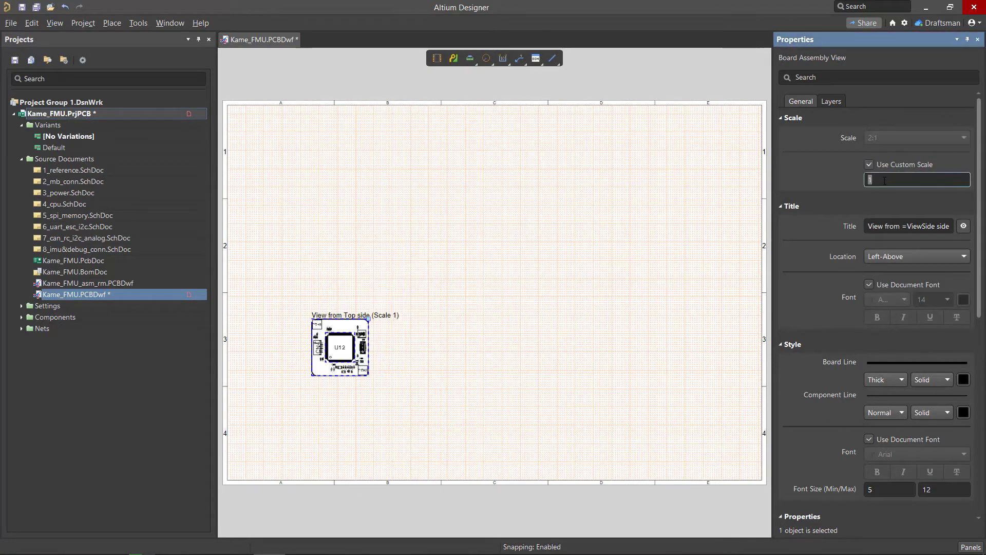
pyautogui.write('4')
pyautogui.press('Return')
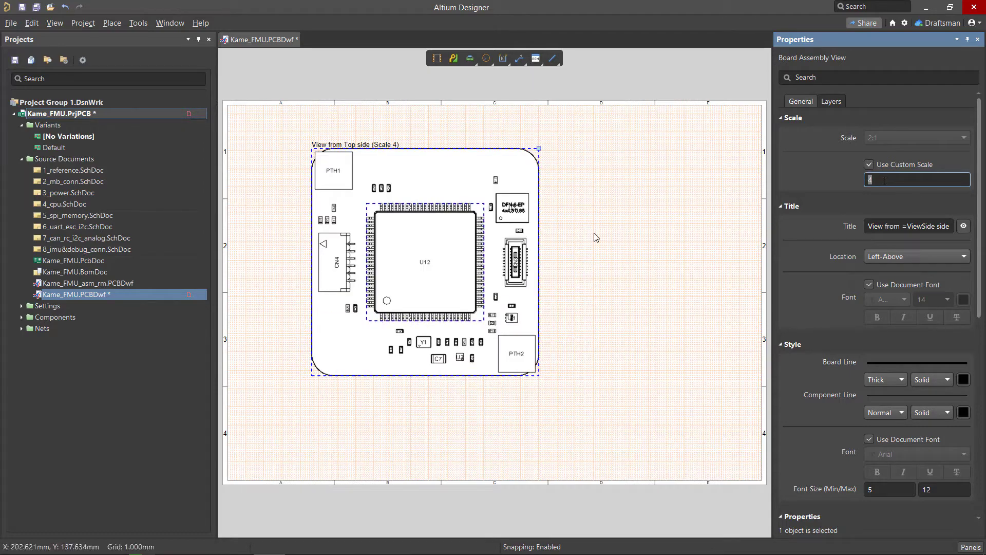
# Step: Retitle the view 'Assembly' and position the title manually above the board's centre
pyautogui.click(949, 226)
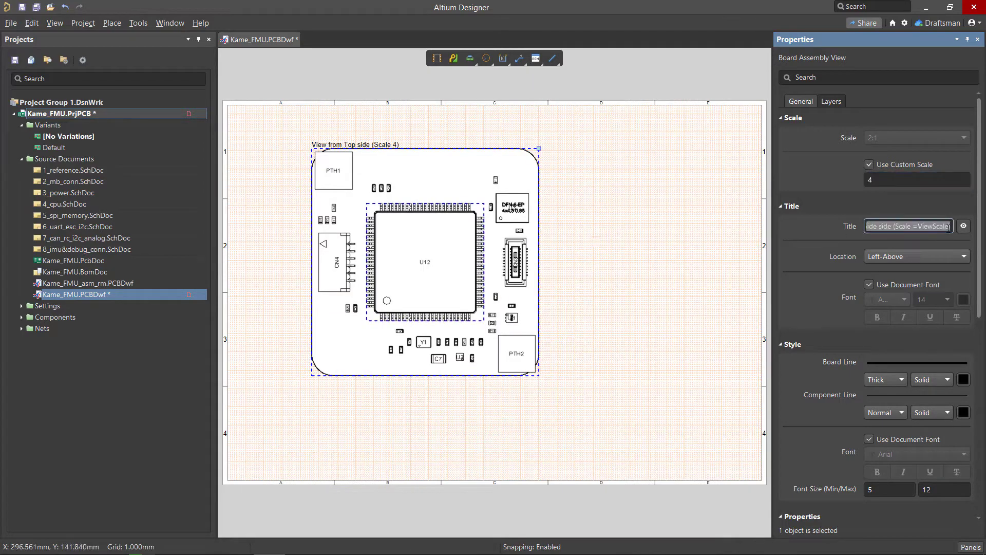
pyautogui.press('BackSpace')
pyautogui.write('Assem')
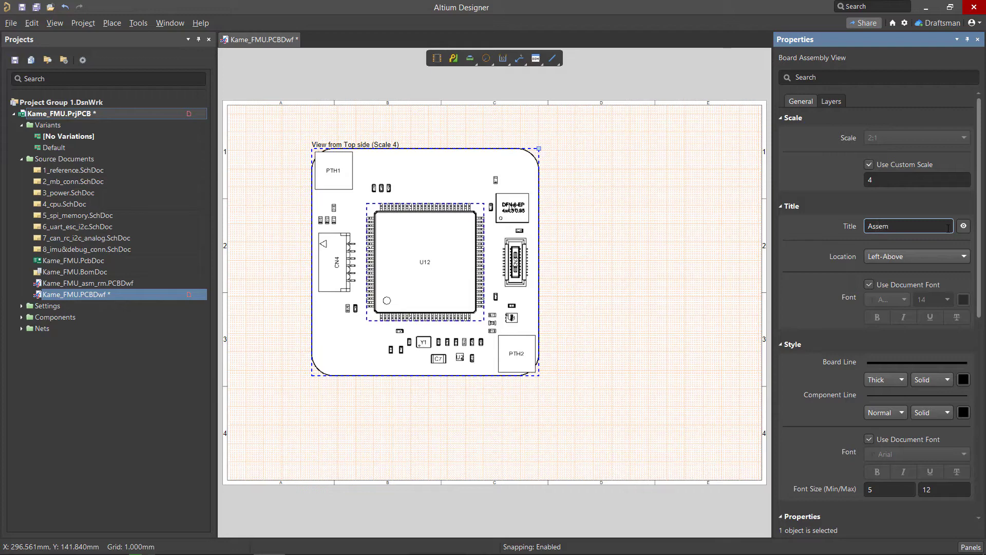
pyautogui.write('bly')
pyautogui.press('Return')
pyautogui.click(965, 227)
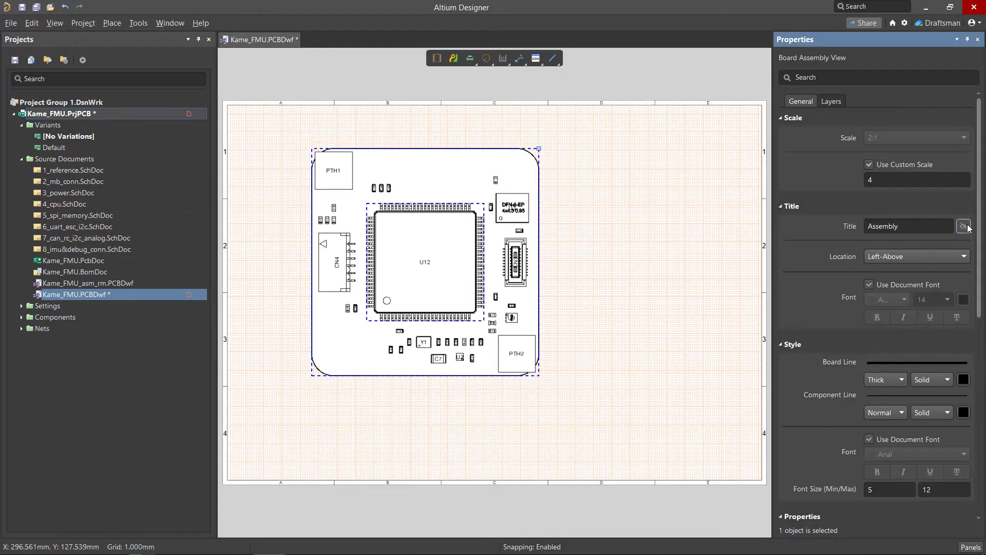
pyautogui.click(965, 227)
pyautogui.click(967, 258)
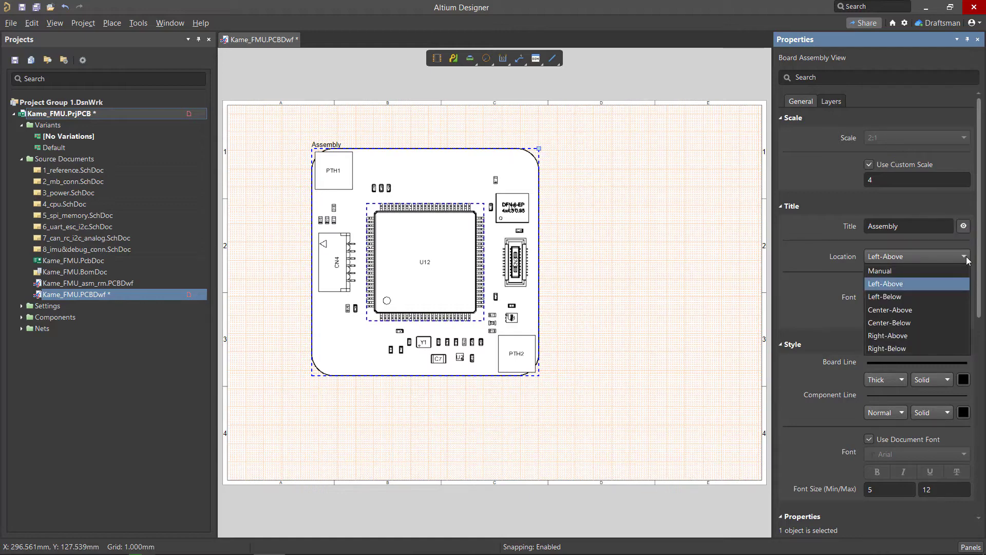
pyautogui.click(959, 271)
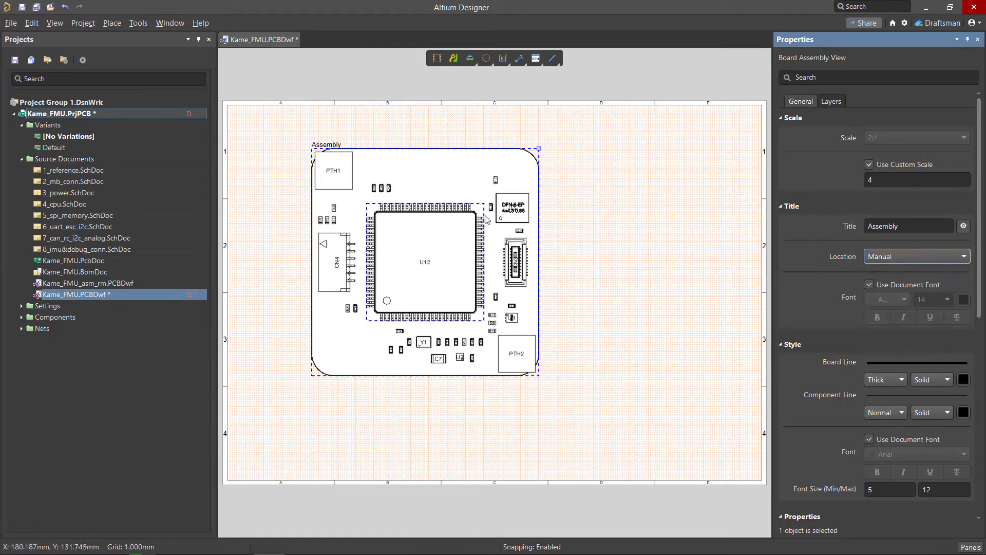
pyautogui.moveTo(340, 146); pyautogui.dragTo(434, 131)
# Step: Give the title its own font at size 24, bold and italic
pyautogui.click(869, 284)
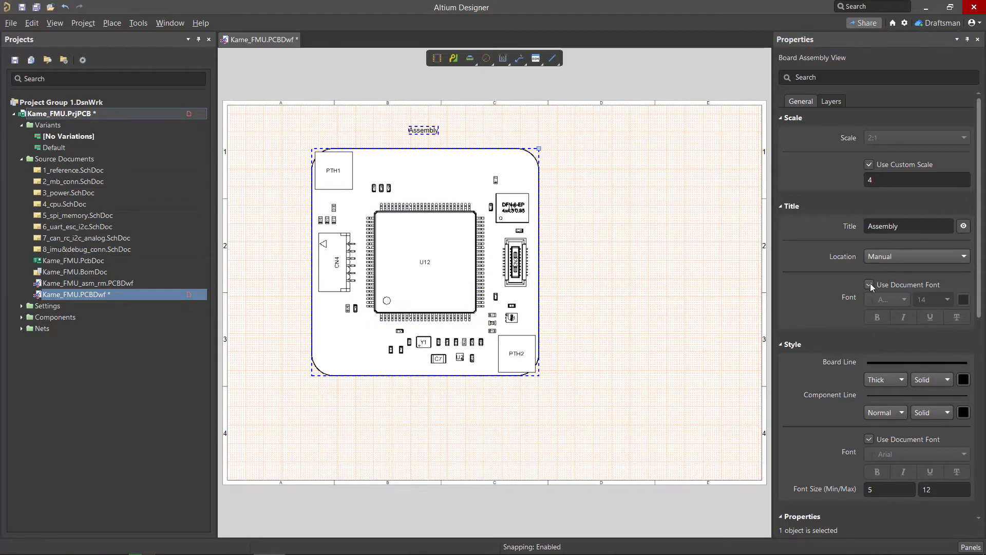
pyautogui.click(948, 300)
pyautogui.click(931, 396)
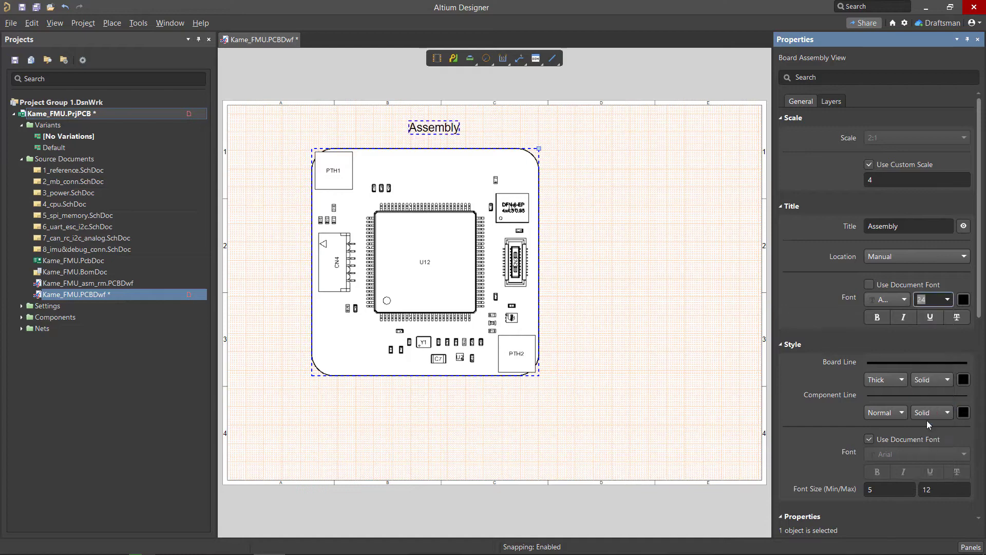
pyautogui.click(877, 317)
pyautogui.click(903, 317)
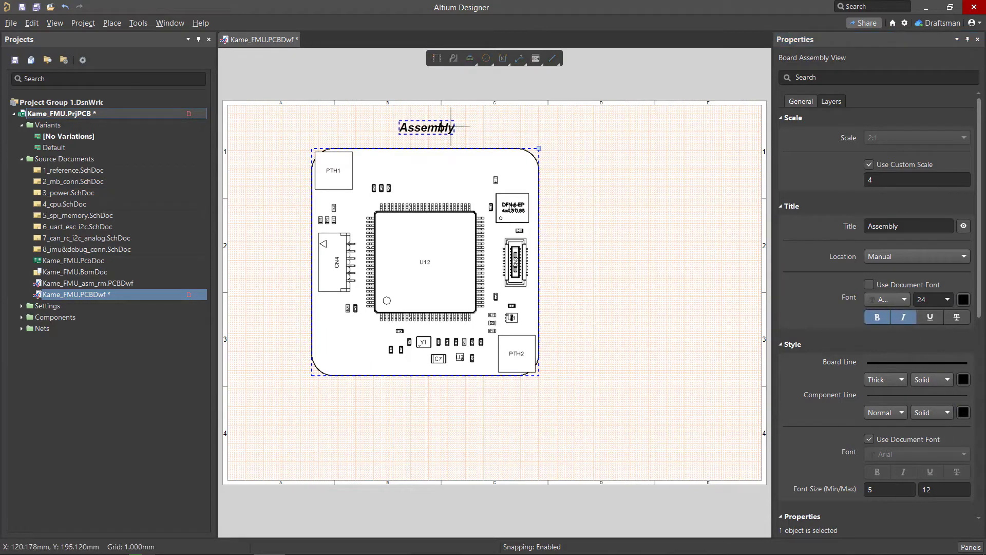
# Step: Set the board outline to Thick(3) and component outlines to Thin
pyautogui.moveTo(979, 208); pyautogui.dragTo(979, 303)
pyautogui.keyDown('ctrl'); pyautogui.scroll(3, 487, 319); pyautogui.keyUp('ctrl')
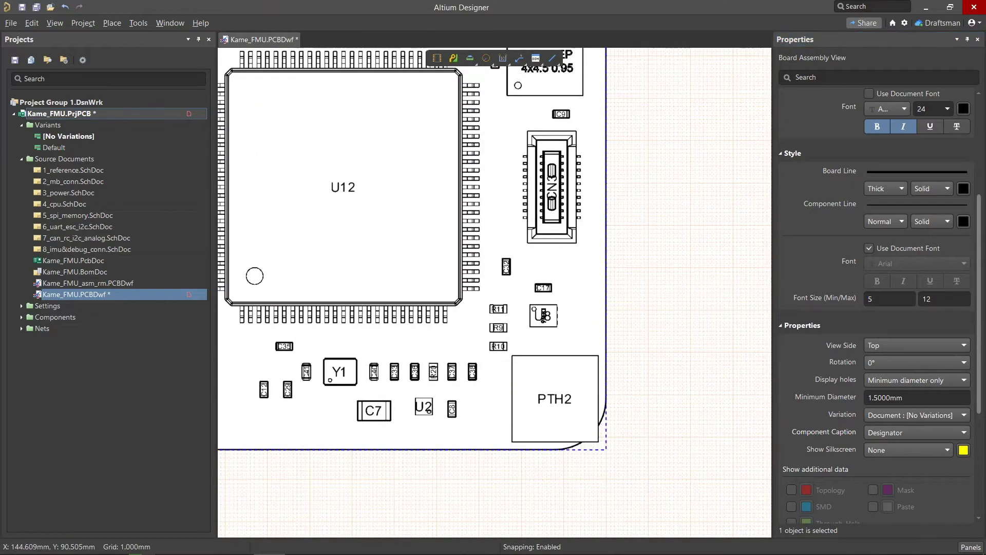
pyautogui.click(899, 190)
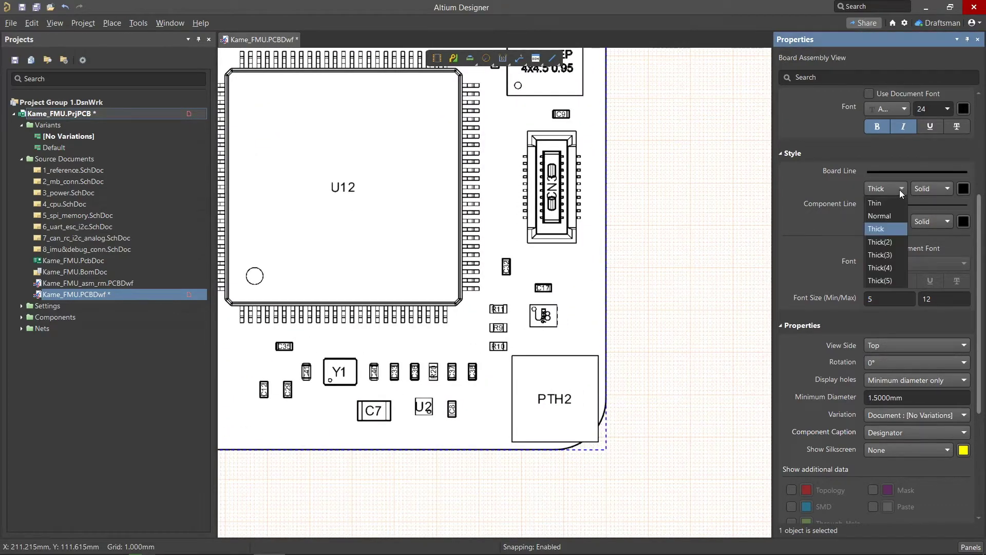
pyautogui.click(890, 254)
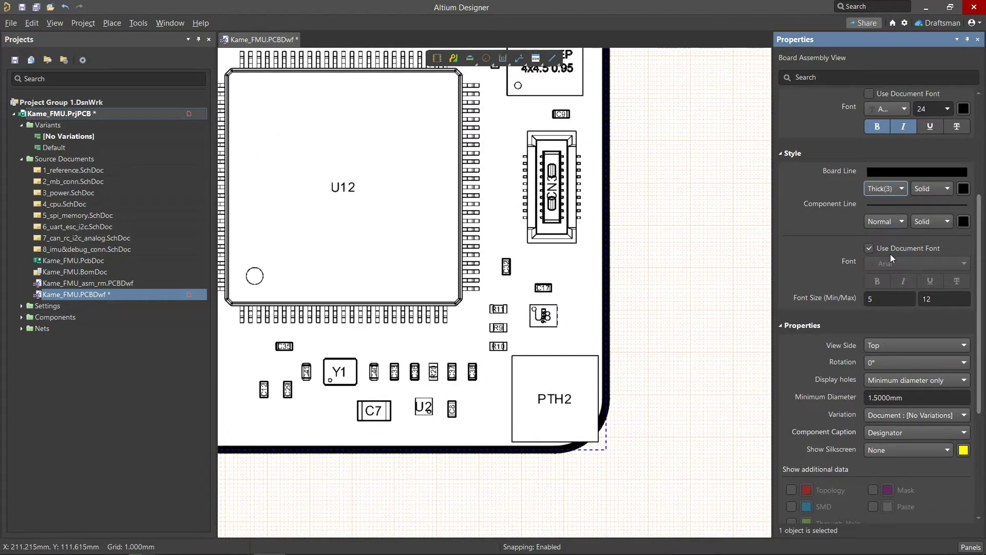
pyautogui.click(892, 219)
pyautogui.click(887, 242)
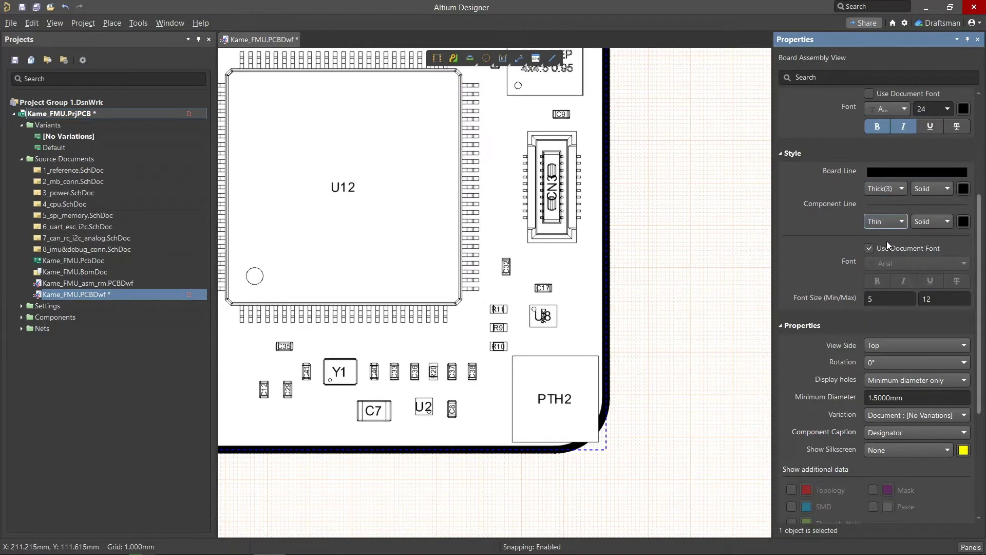
# Step: Make designators bold italic with font sizes 8 to 10, then zoom out to the board
pyautogui.click(869, 248)
pyautogui.click(883, 299)
pyautogui.write('8')
pyautogui.click(938, 299)
pyautogui.write('10')
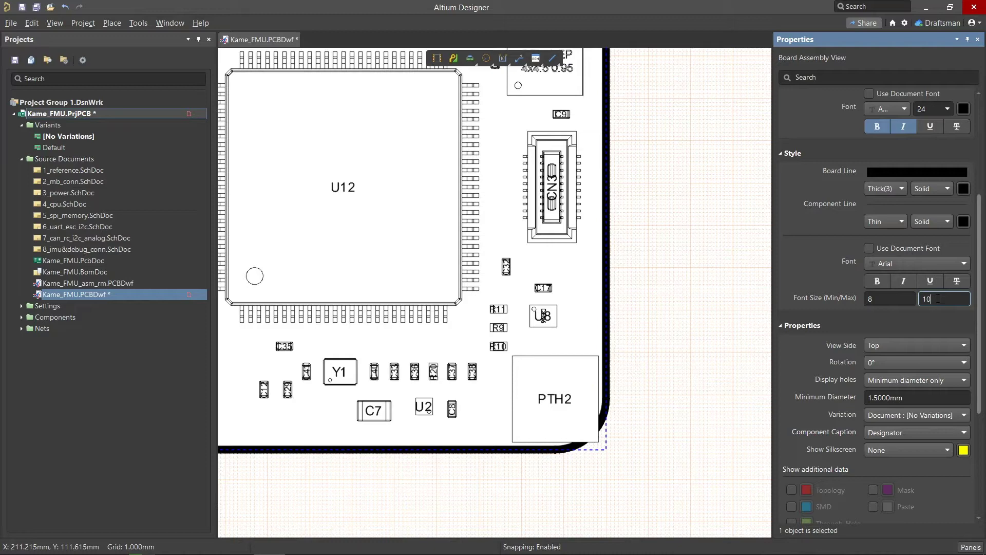
pyautogui.click(878, 286)
pyautogui.click(907, 282)
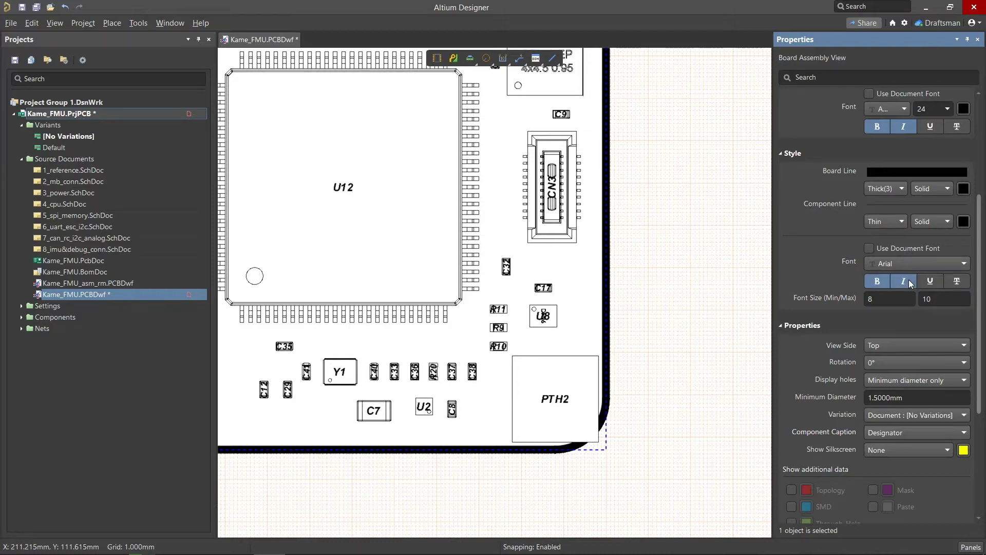
pyautogui.scroll(-1, 973, 292)
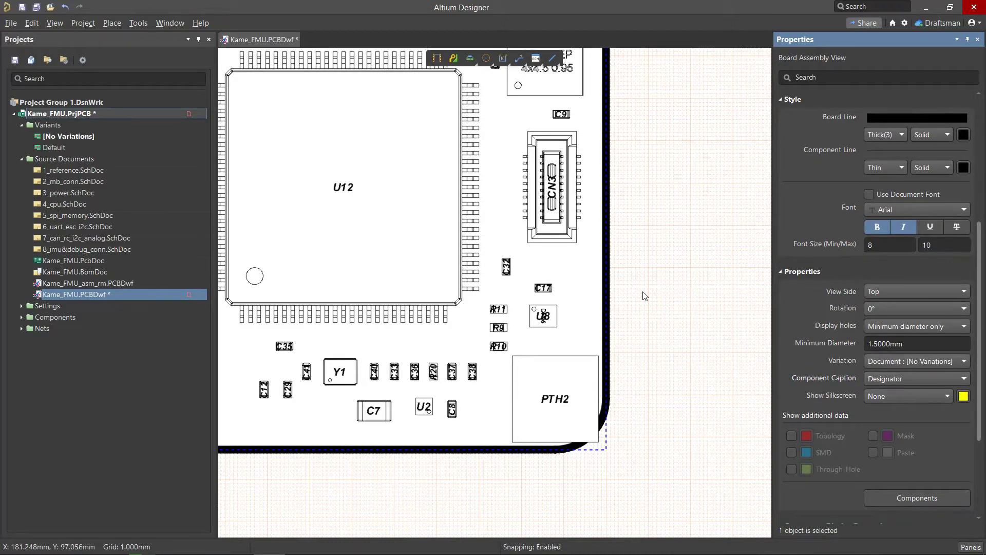
pyautogui.hotkey('ctrl', 'pagedown')
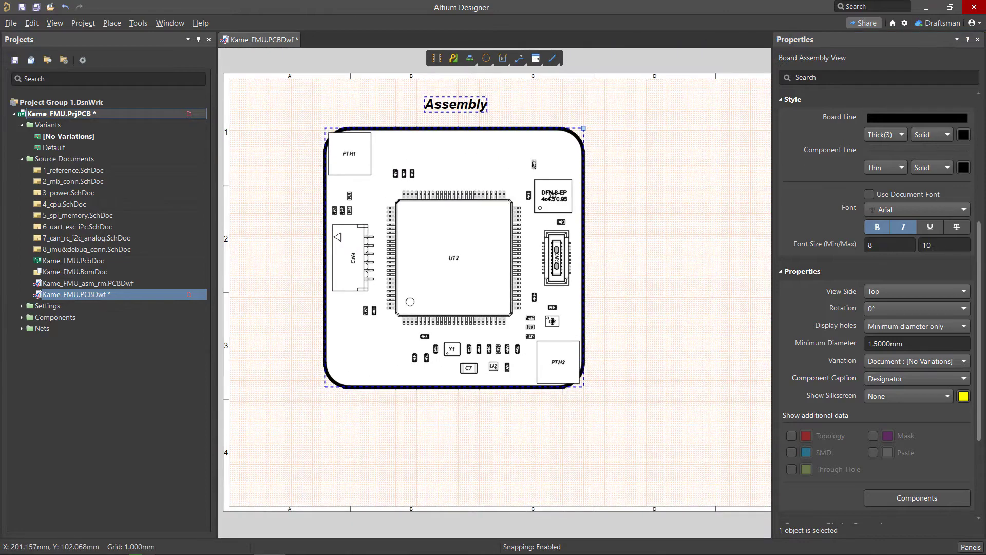
pyautogui.click(915, 291)
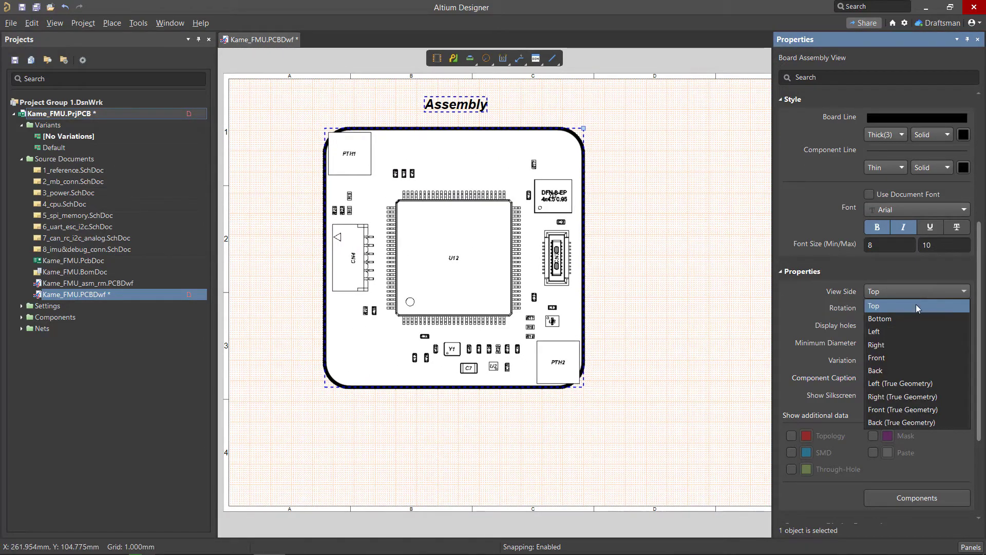
pyautogui.click(916, 318)
pyautogui.click(923, 292)
pyautogui.click(922, 331)
pyautogui.click(916, 292)
pyautogui.click(914, 343)
pyautogui.click(904, 292)
pyautogui.click(905, 357)
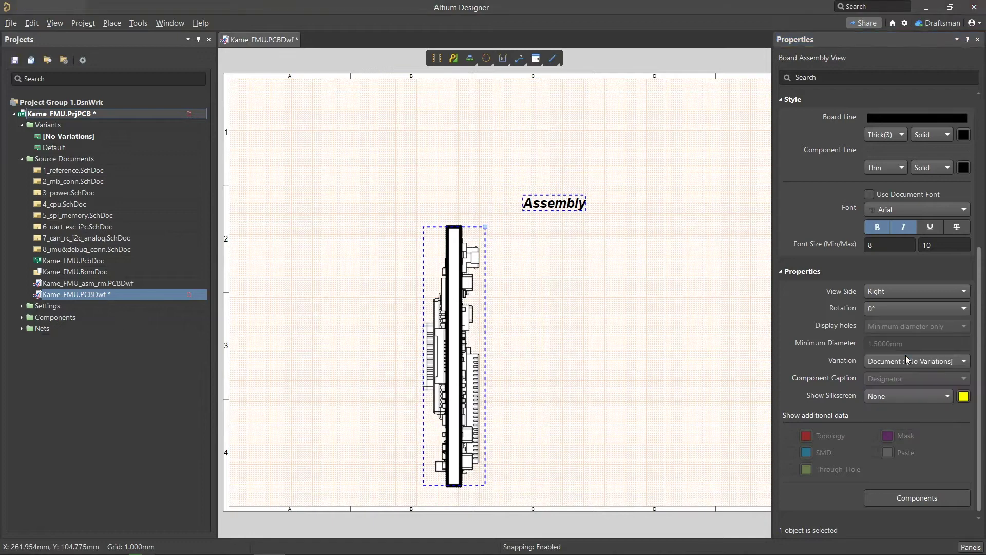
pyautogui.click(903, 291)
pyautogui.click(897, 370)
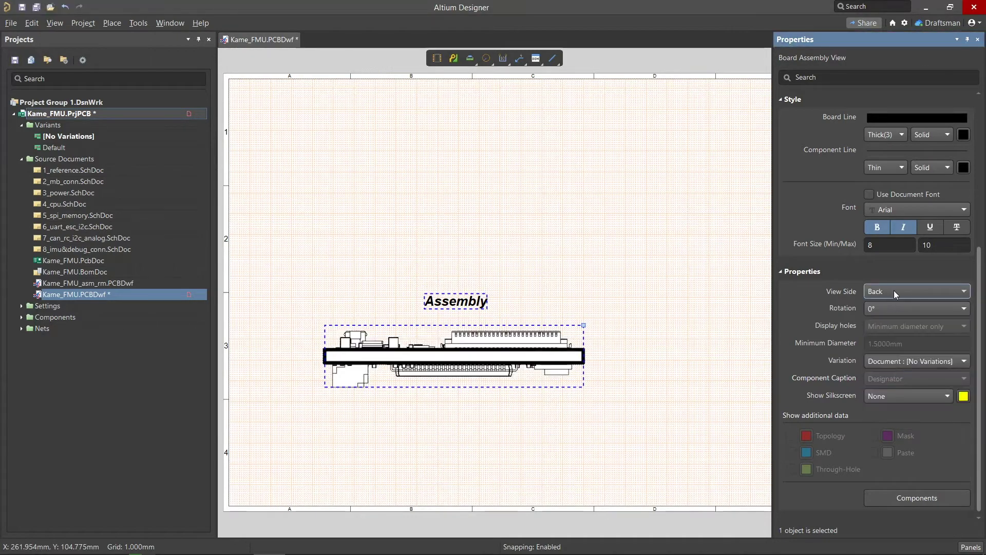
pyautogui.click(893, 293)
pyautogui.click(896, 306)
pyautogui.click(896, 306)
pyautogui.click(892, 348)
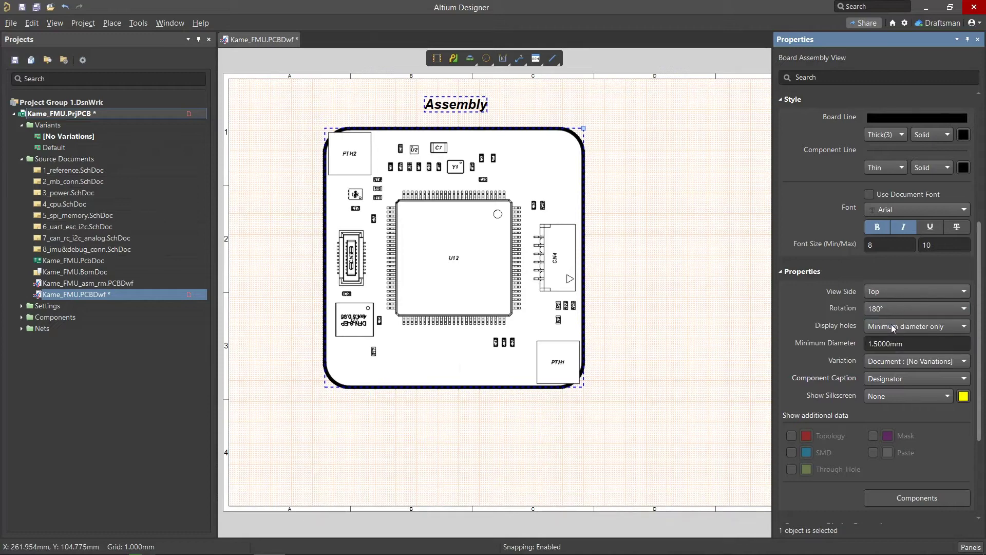
pyautogui.hotkey('ctrl', 'z')
pyautogui.click(964, 326)
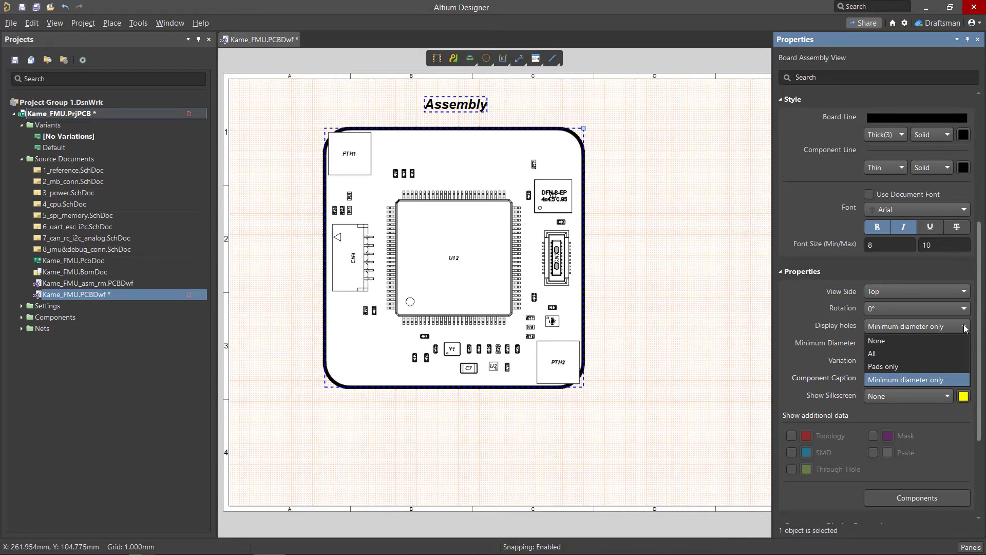
# Step: Set the minimum displayed hole diameter to 1.5 mm so the small vias disappear
pyautogui.click(964, 329)
pyautogui.click(955, 342)
pyautogui.write('0.1')
pyautogui.press('Return')
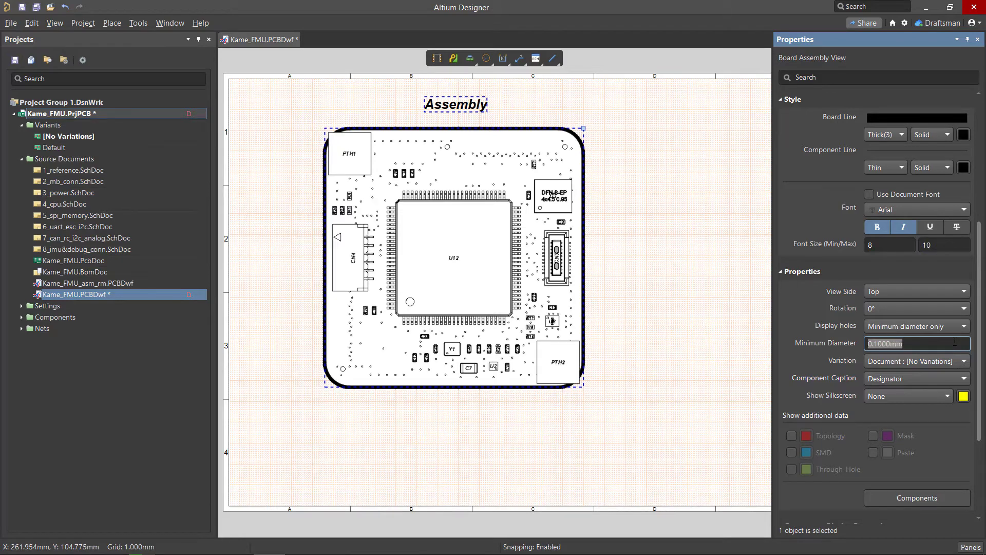
pyautogui.write('1.5')
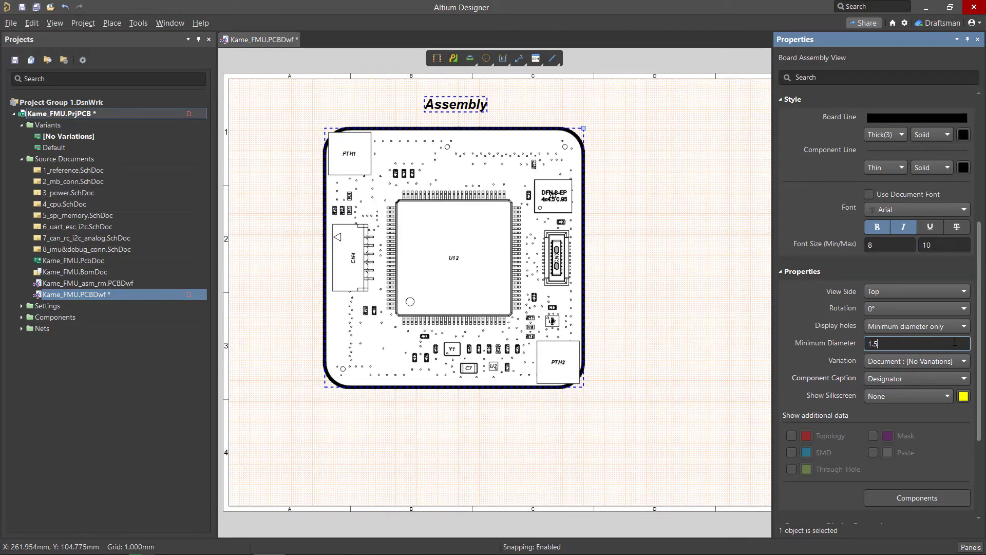
pyautogui.press('Return')
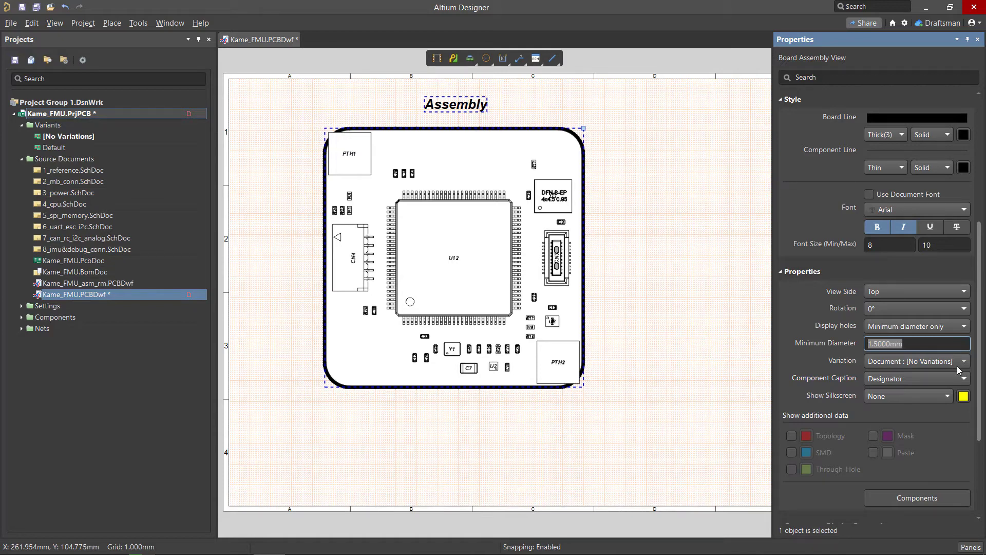
pyautogui.click(957, 362)
# Step: Use the Default variation with Designator captions, leaving silkscreen hidden after trying it in grey
pyautogui.click(957, 361)
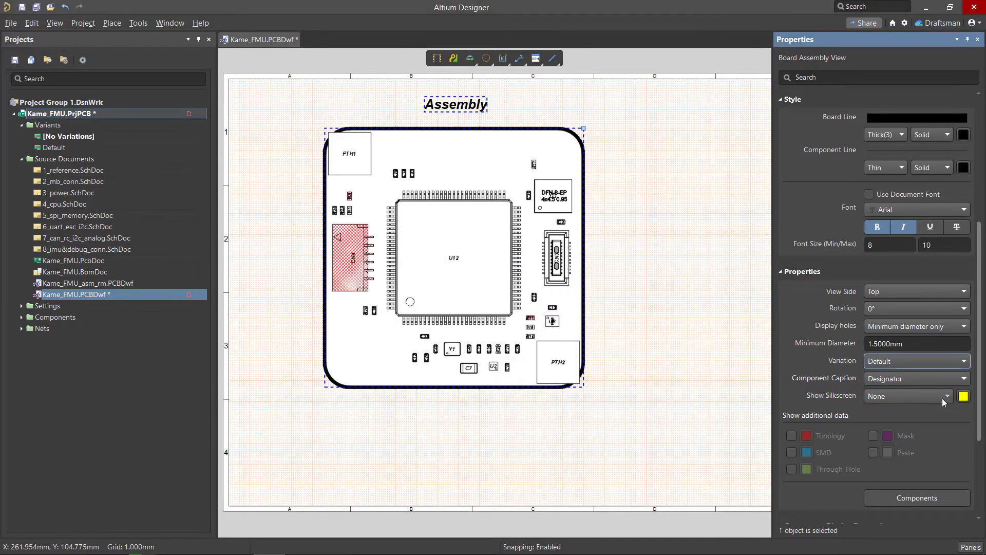
pyautogui.click(954, 378)
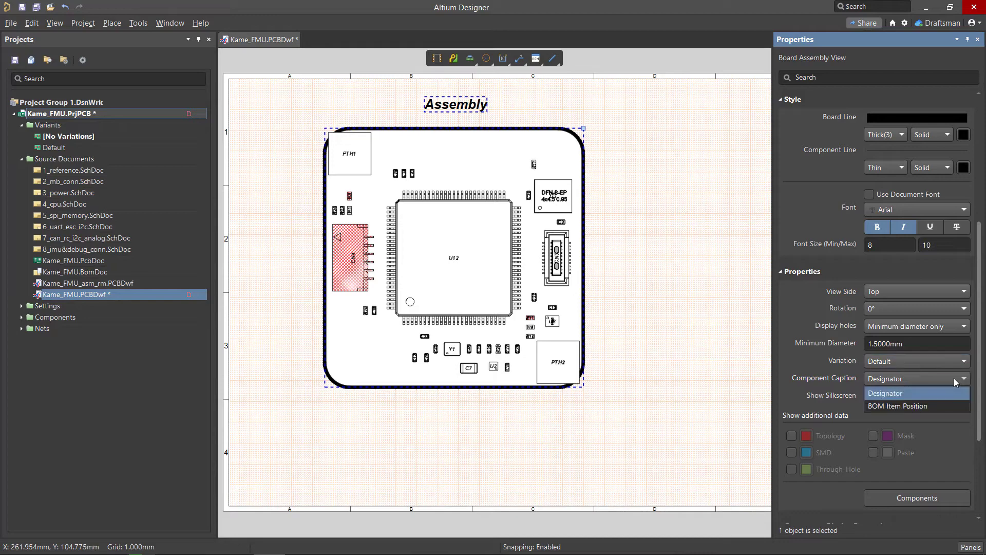
pyautogui.click(954, 378)
pyautogui.click(947, 396)
pyautogui.click(939, 423)
pyautogui.click(964, 396)
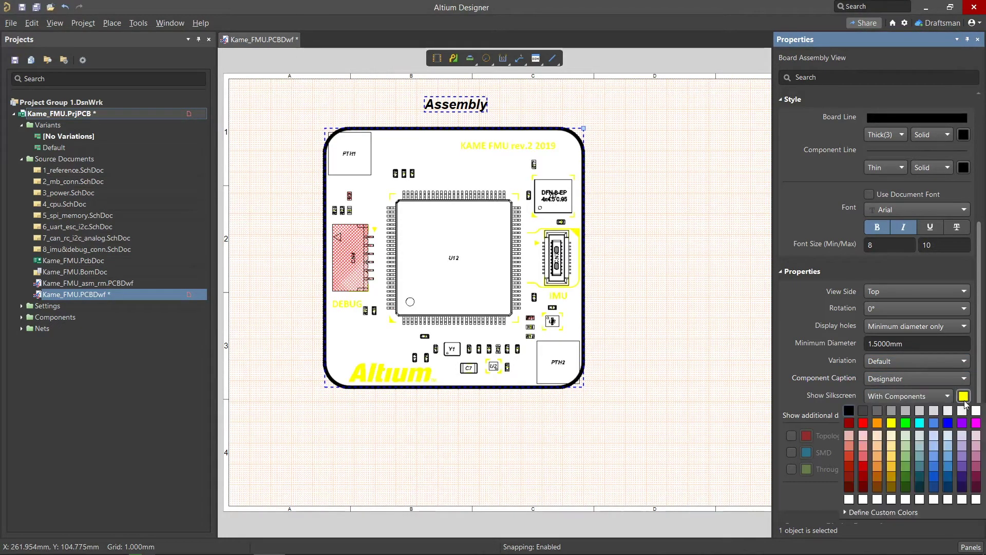
pyautogui.click(893, 410)
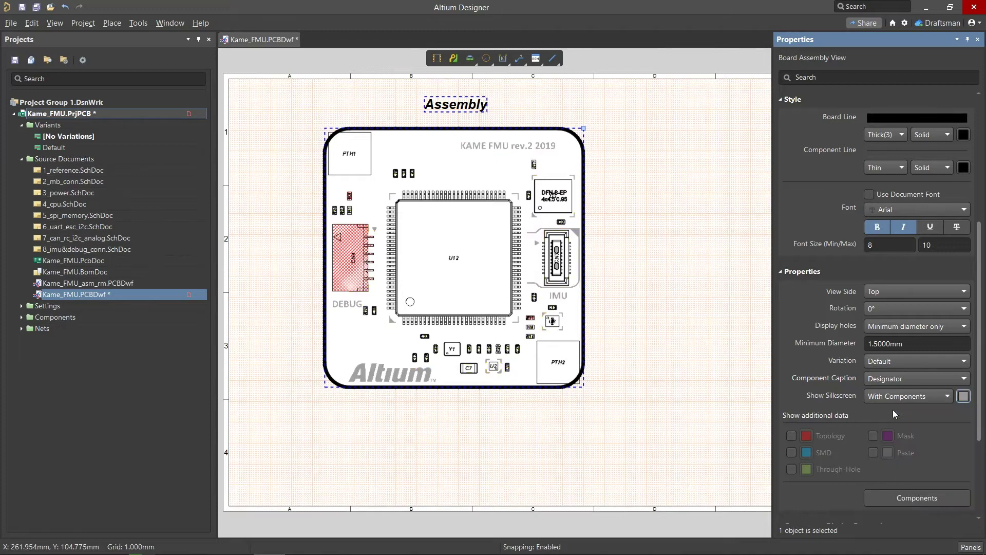
pyautogui.click(909, 393)
pyautogui.click(910, 410)
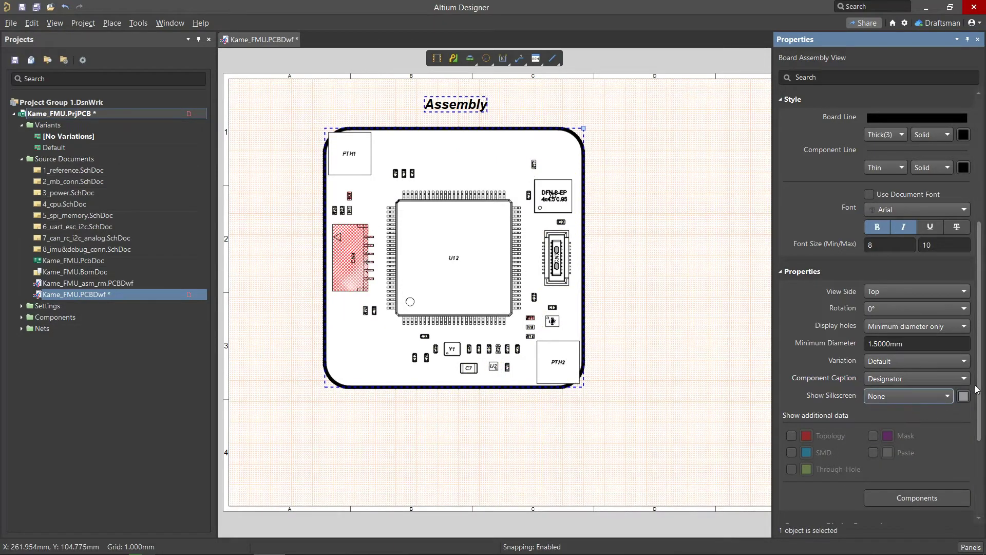
# Step: Try SMD and through-hole pad highlighting, then leave both unchecked
pyautogui.scroll(-2, 985, 439)
pyautogui.scroll(-1, 984, 440)
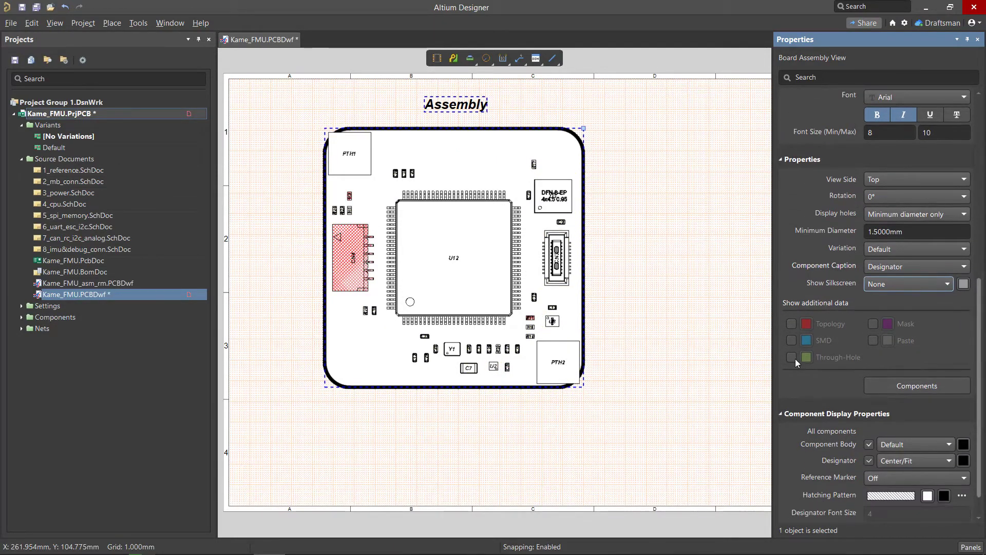
pyautogui.click(792, 343)
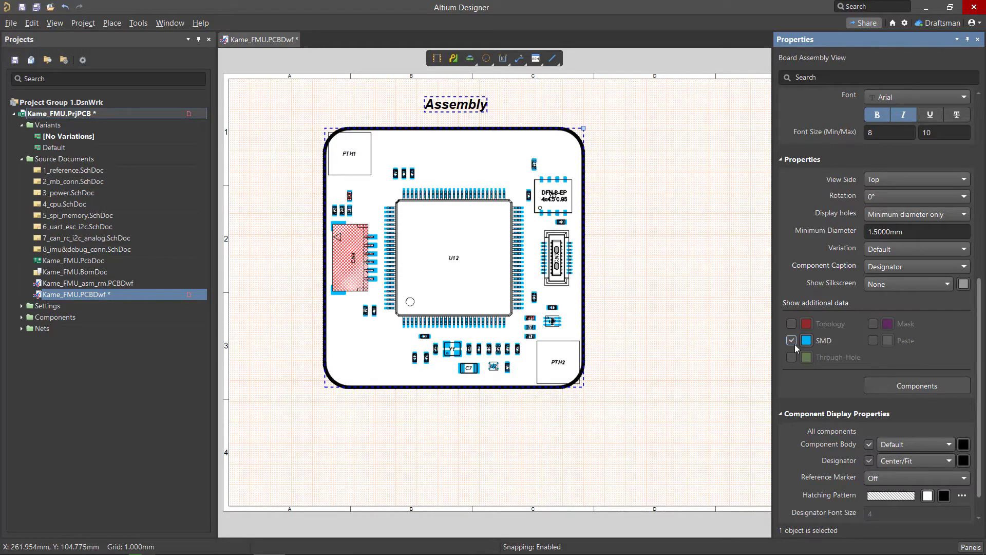
pyautogui.click(794, 344)
pyautogui.click(792, 357)
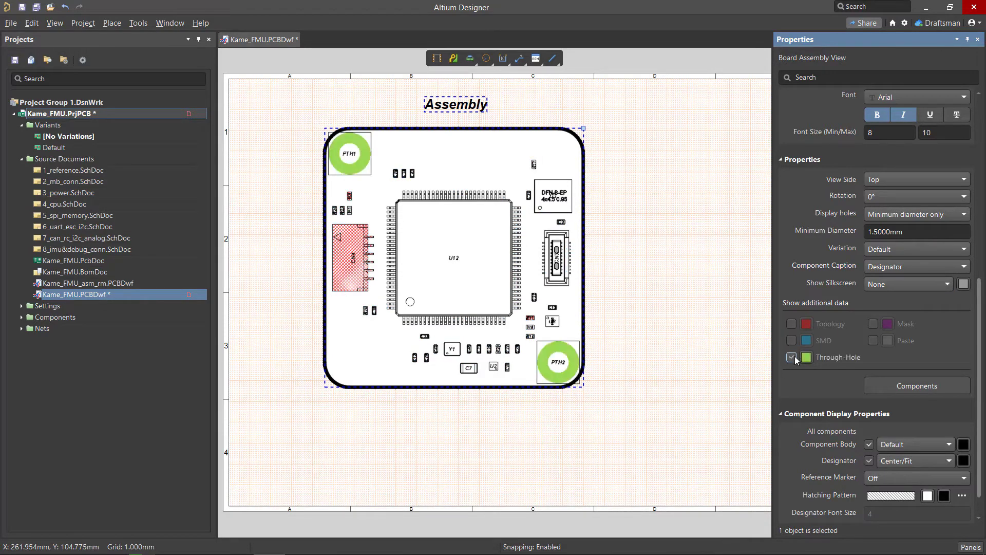
pyautogui.click(794, 356)
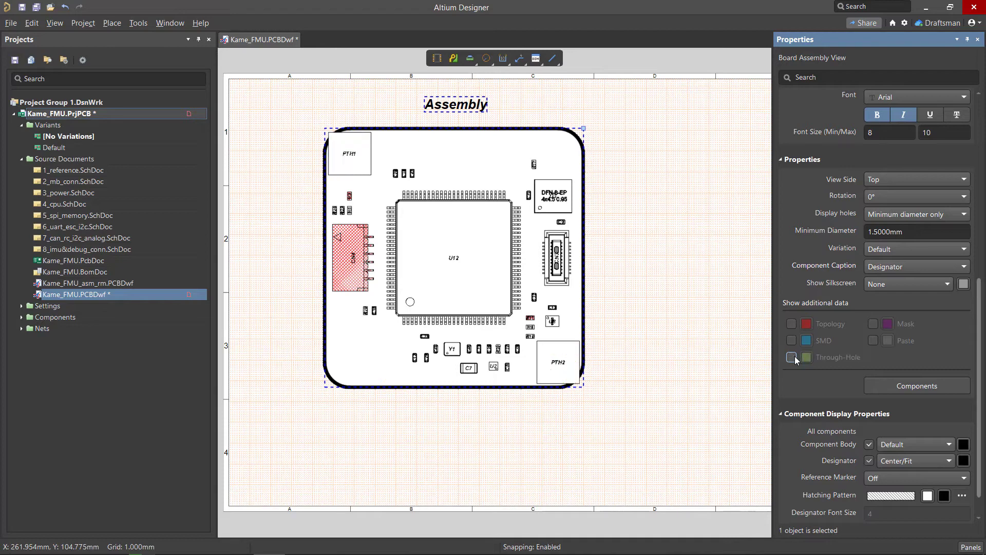
pyautogui.click(930, 391)
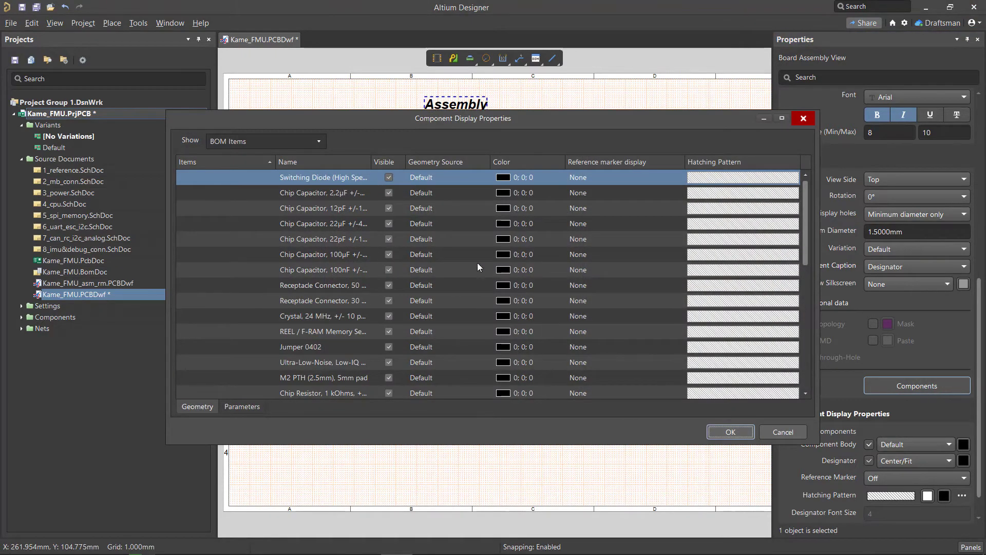
# Step: List individual components and set PTH1 and PTH2 geometry source to BodyProjection
pyautogui.click(319, 140)
pyautogui.click(315, 155)
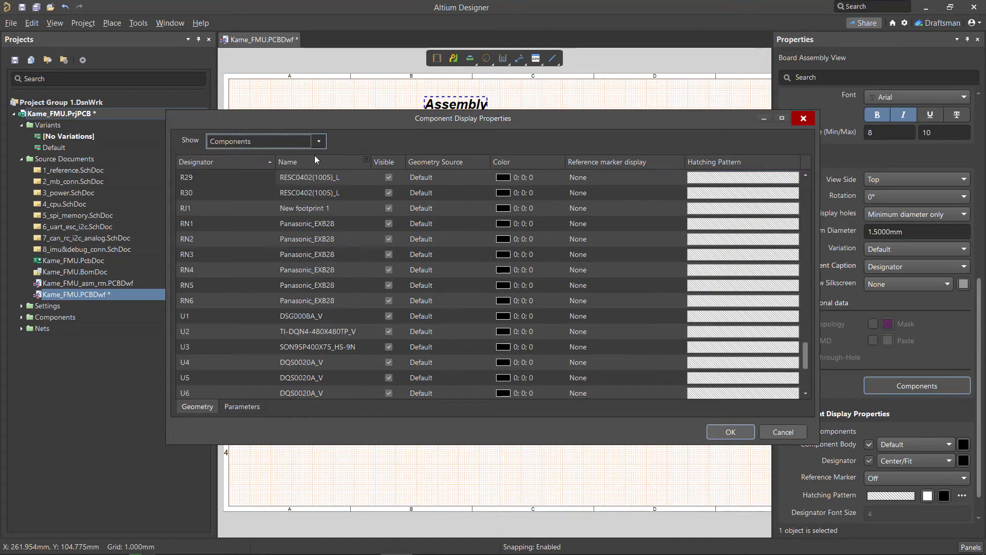
pyautogui.scroll(-3, 323, 196)
pyautogui.scroll(15, 336, 205)
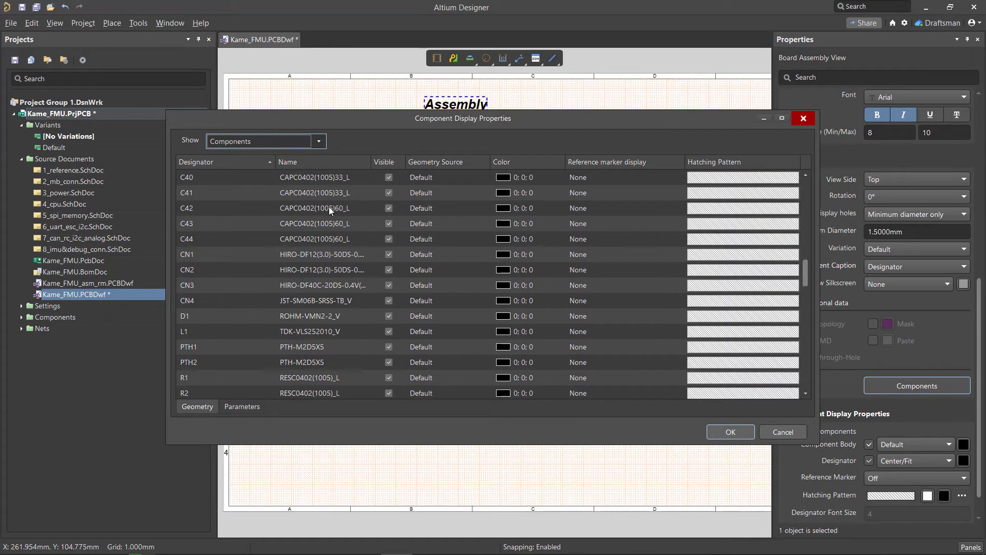
pyautogui.click(483, 343)
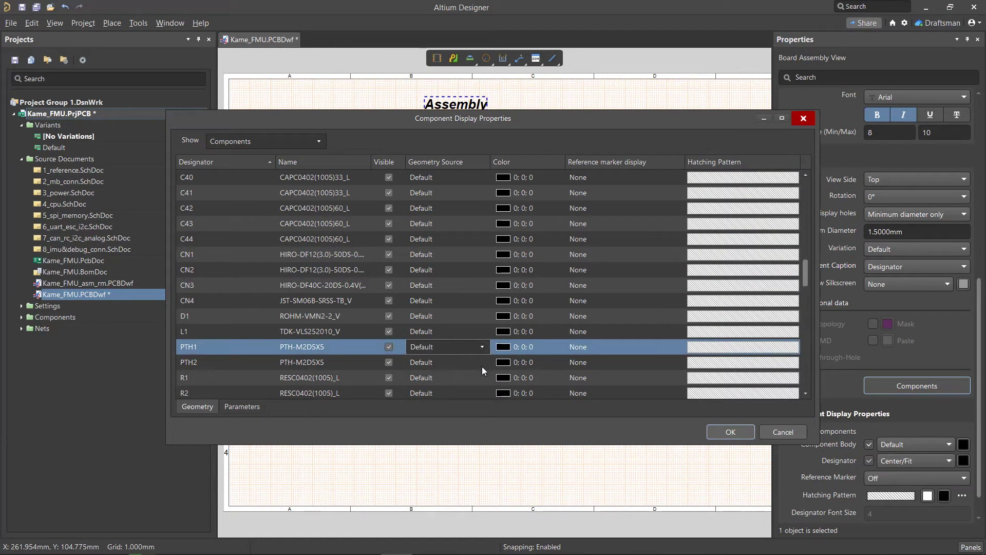
pyautogui.keyDown('shift'); pyautogui.click(482, 363); pyautogui.keyUp('shift')
pyautogui.click(482, 363)
pyautogui.click(476, 386)
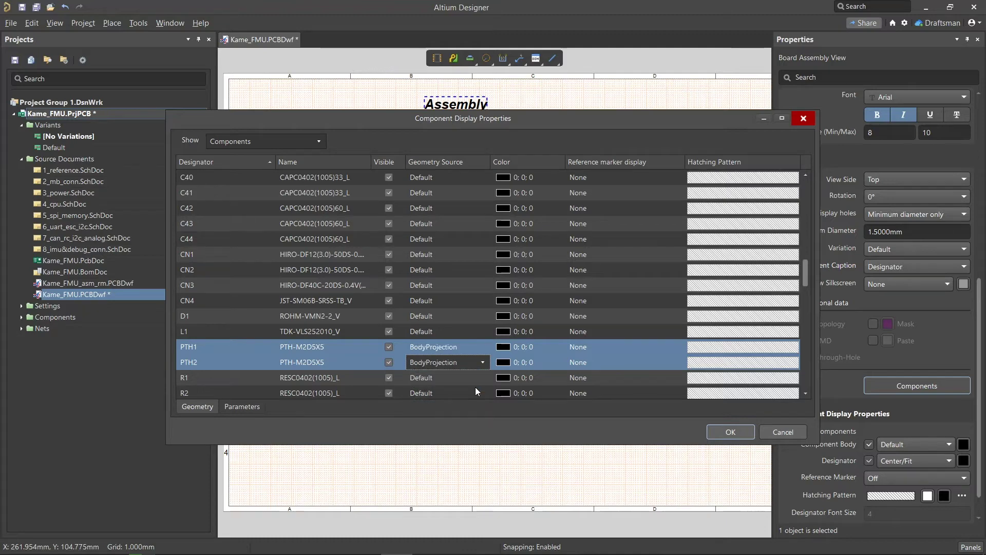
pyautogui.click(719, 434)
# Step: Set the designator location to Top for all components C1 through Y1
pyautogui.click(908, 388)
pyautogui.click(240, 407)
pyautogui.click(342, 191)
pyautogui.scroll(-15, 313, 384)
pyautogui.keyDown('shift'); pyautogui.click(341, 377); pyautogui.keyUp('shift')
pyautogui.click(341, 377)
pyautogui.click(319, 401)
# Step: Apply the designator settings and move the C38 and C32 labels to the right of their parts
pyautogui.press('Return')
pyautogui.keyDown('ctrl'); pyautogui.scroll(3, 568, 370); pyautogui.keyUp('ctrl')
pyautogui.keyDown('ctrl'); pyautogui.scroll(2, 568, 370); pyautogui.keyUp('ctrl')
pyautogui.moveTo(381, 297); pyautogui.dragTo(417, 293)
pyautogui.keyDown('ctrl'); pyautogui.moveTo(439, 121); pyautogui.dragTo(482, 122); pyautogui.keyUp('ctrl')
pyautogui.keyDown('ctrl'); pyautogui.scroll(-5, 540, 152); pyautogui.keyUp('ctrl')
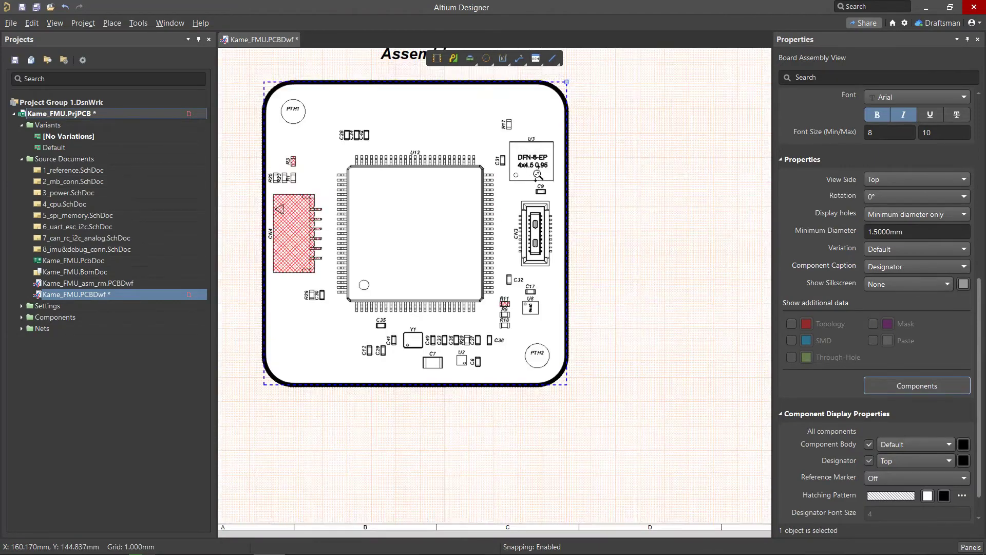
pyautogui.scroll(-1, 982, 318)
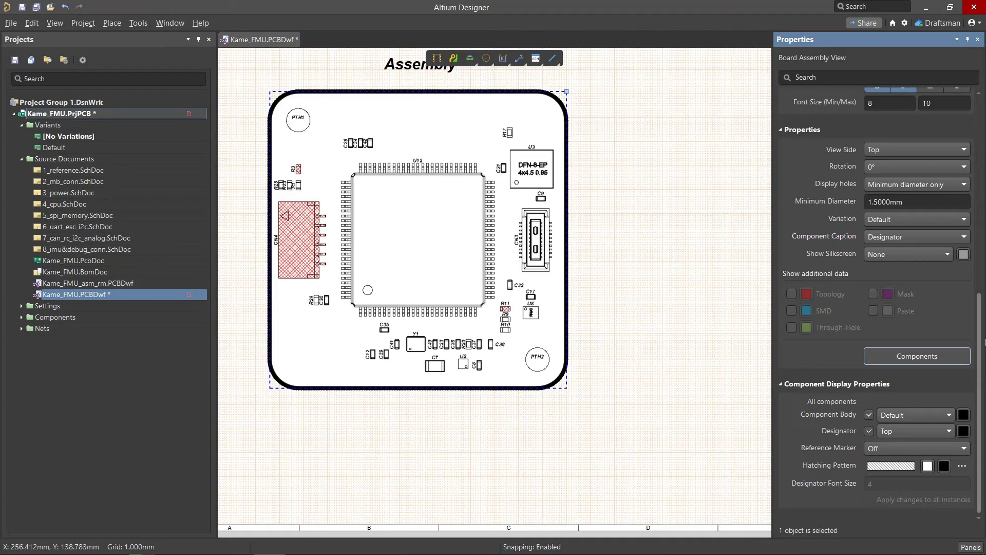
# Step: Set Component Body to Bounding box, Designator to Center and Reference Marker to Inside contour
pyautogui.click(947, 415)
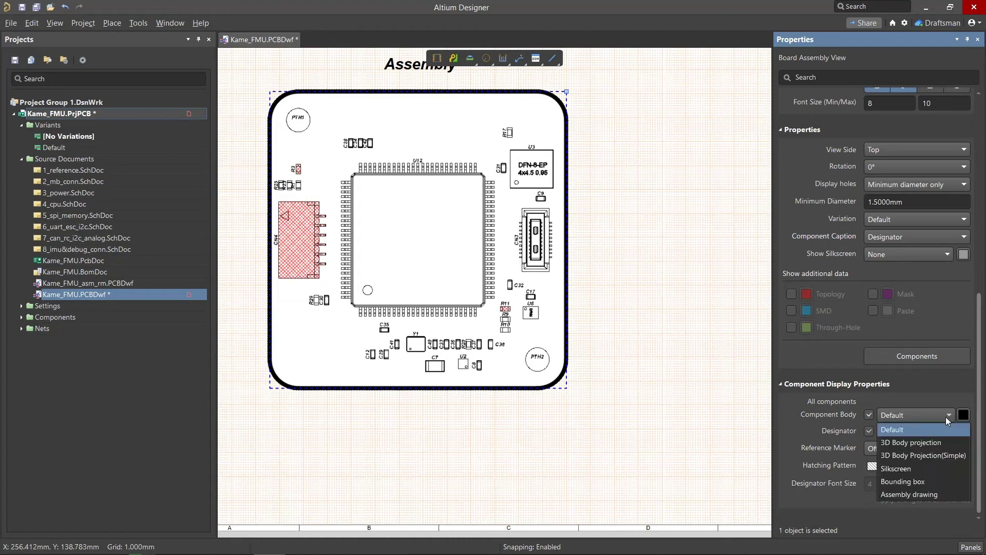
pyautogui.click(933, 479)
pyautogui.click(940, 430)
pyautogui.click(933, 308)
pyautogui.click(954, 448)
pyautogui.click(946, 478)
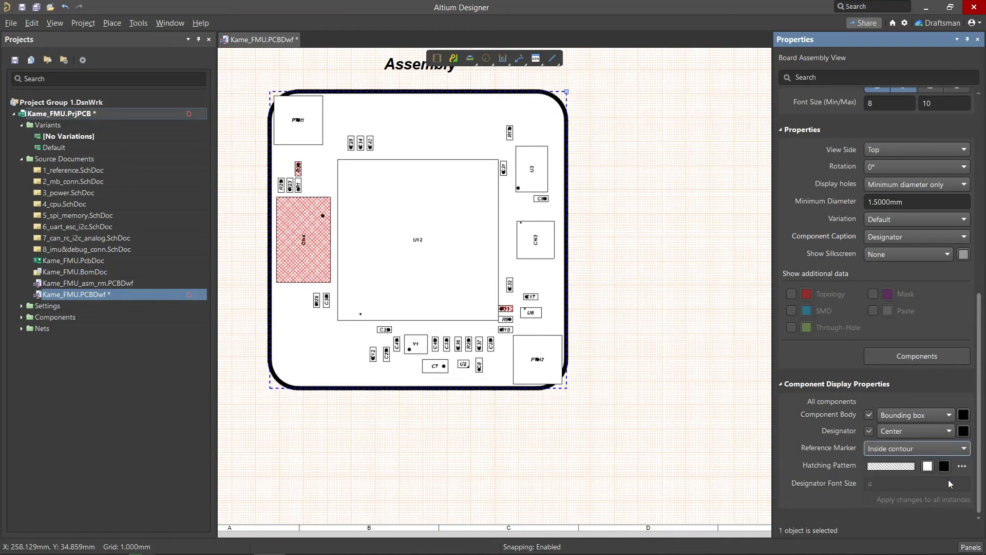
pyautogui.click(411, 295)
pyautogui.keyDown('ctrl'); pyautogui.scroll(3, 411, 295); pyautogui.keyUp('ctrl')
pyautogui.click(890, 480)
# Step: Briefly show Designator Top, Top Component Center and Courtyard Top layers, leaving them hidden
pyautogui.click(711, 377)
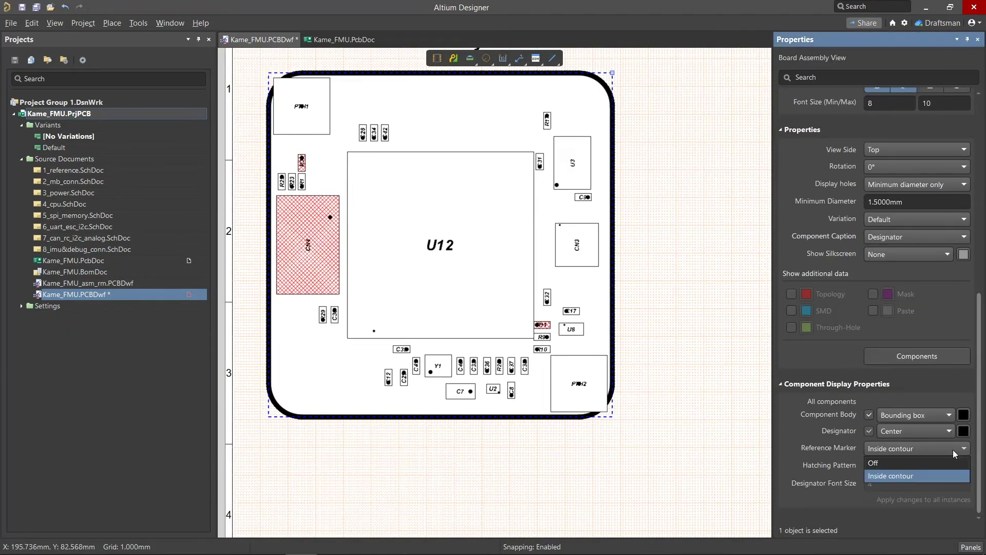
pyautogui.scroll(5, 876, 169)
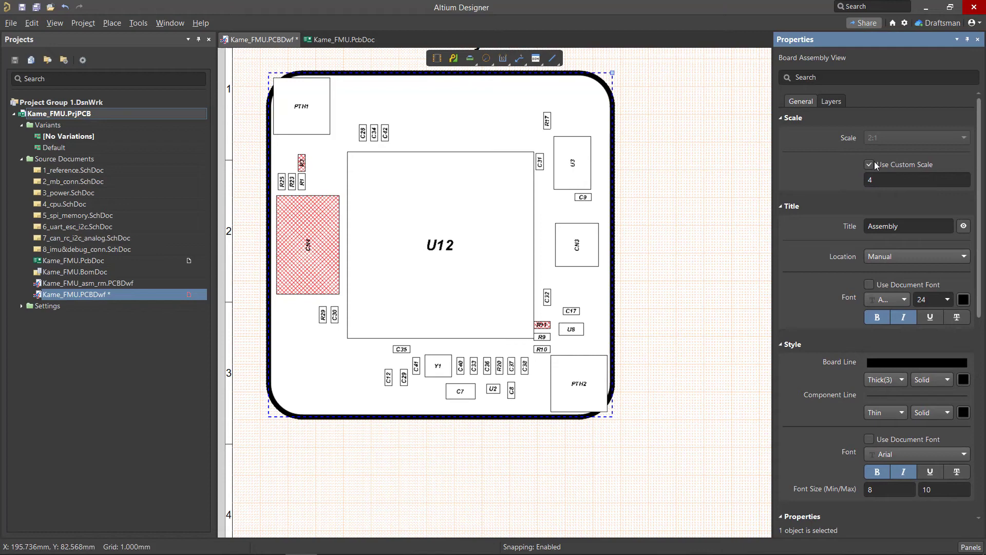
pyautogui.click(839, 102)
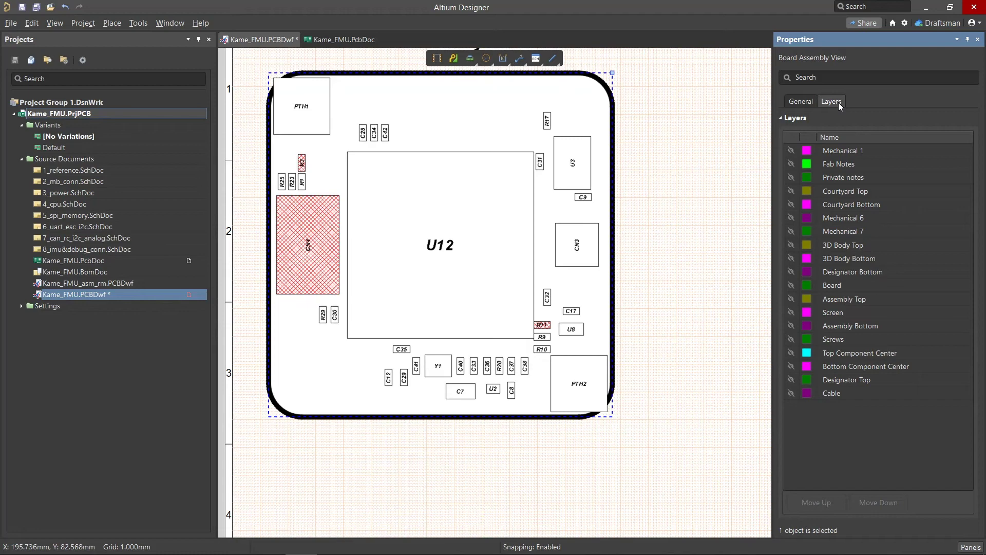
pyautogui.click(792, 380)
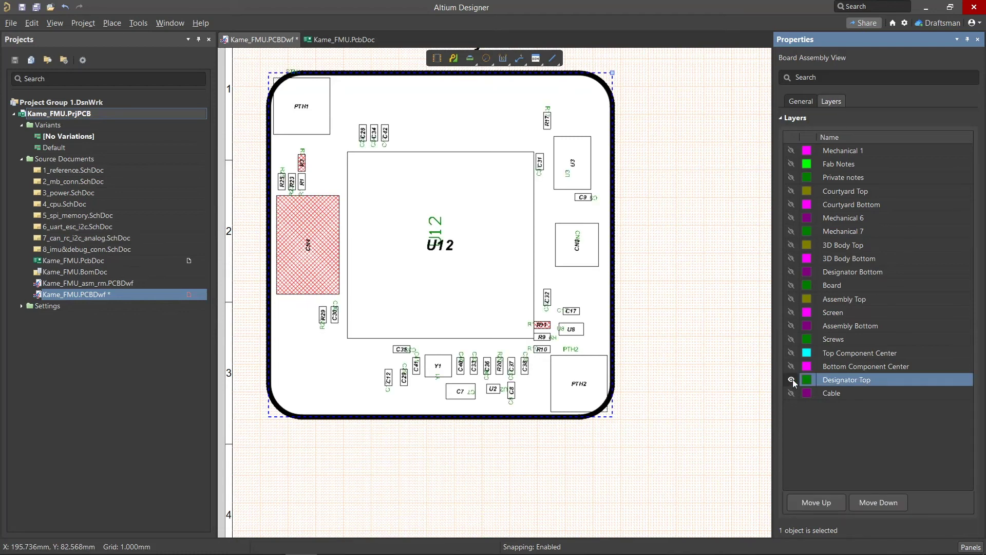
pyautogui.click(791, 353)
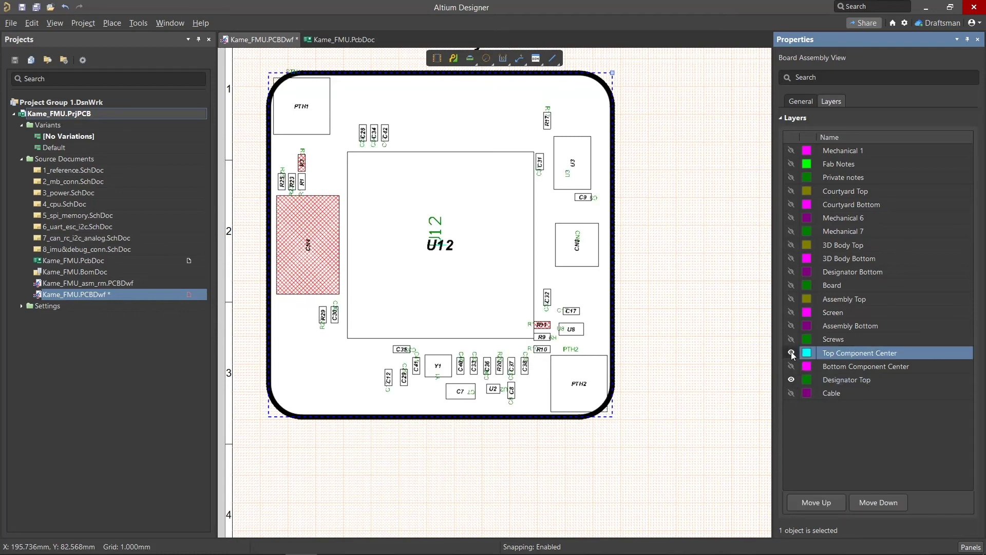
pyautogui.click(791, 191)
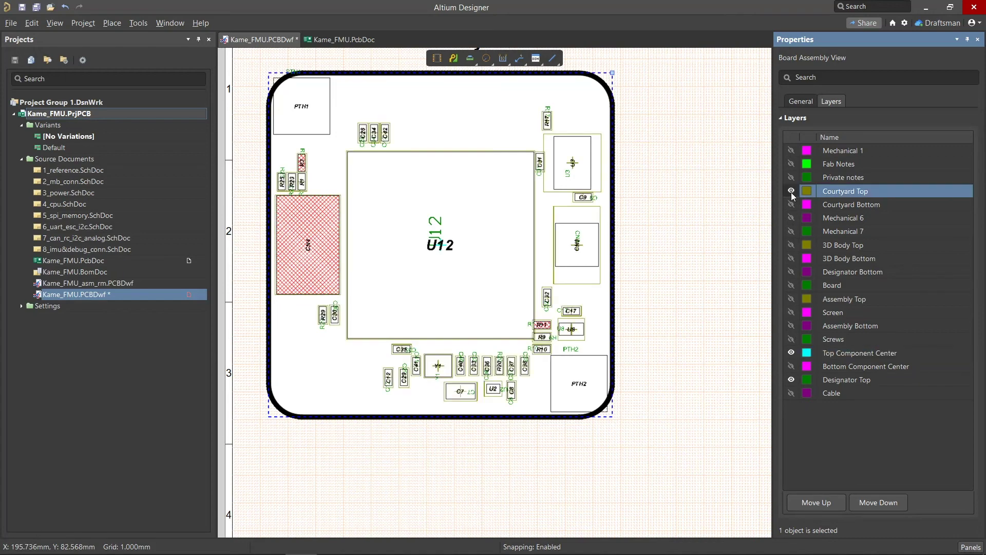
pyautogui.click(791, 191)
pyautogui.click(791, 352)
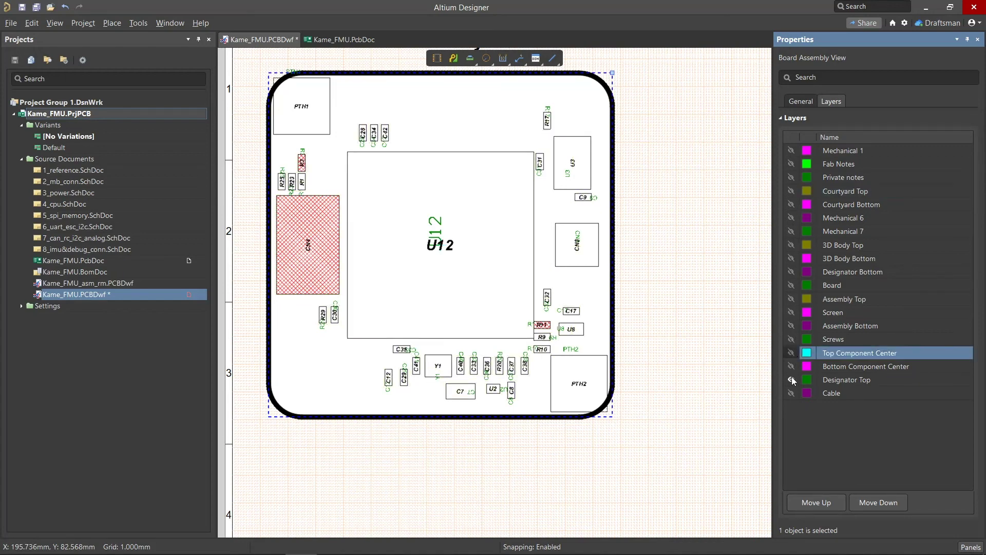
pyautogui.click(791, 379)
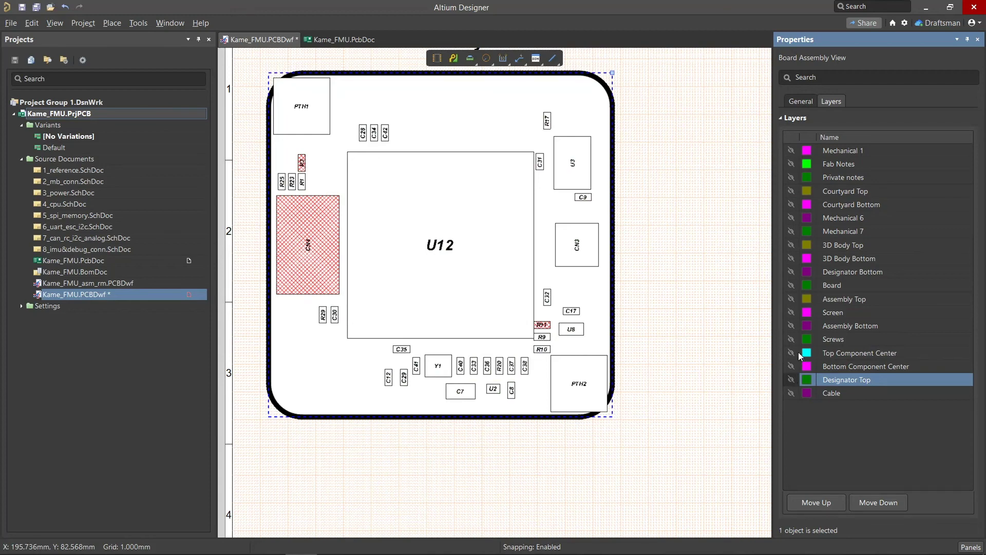
# Step: Turn on the Screen, Screws and Cable layers on the assembly view
pyautogui.click(792, 313)
pyautogui.click(792, 339)
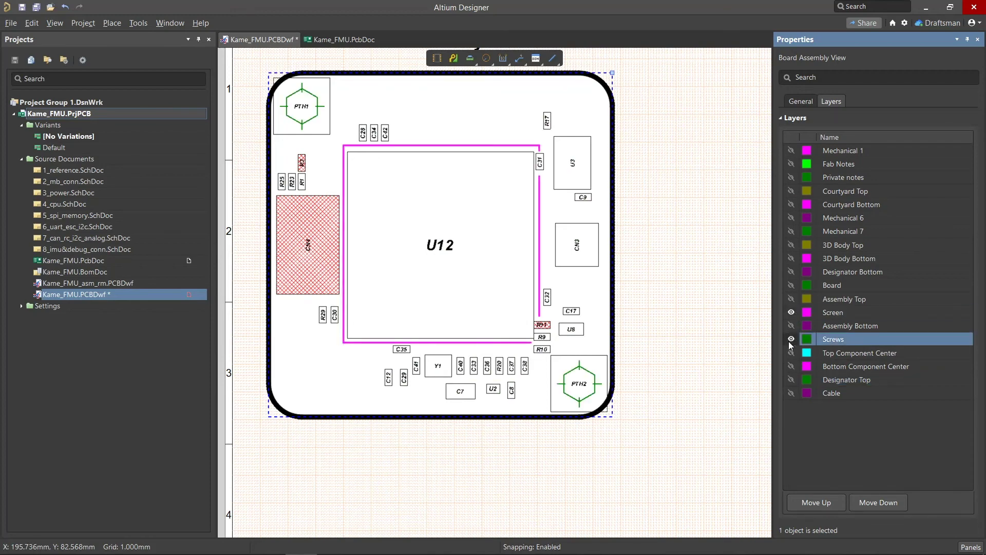
pyautogui.click(791, 392)
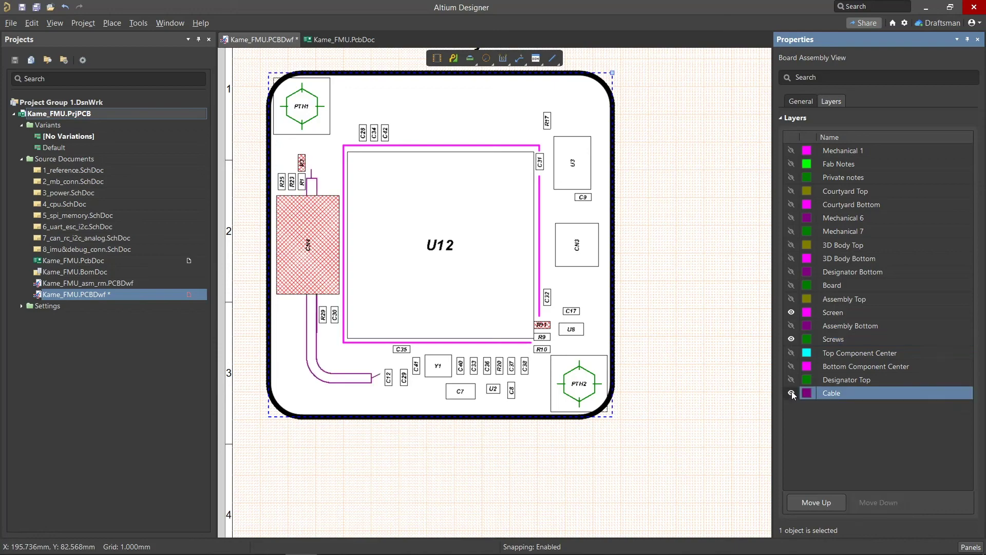